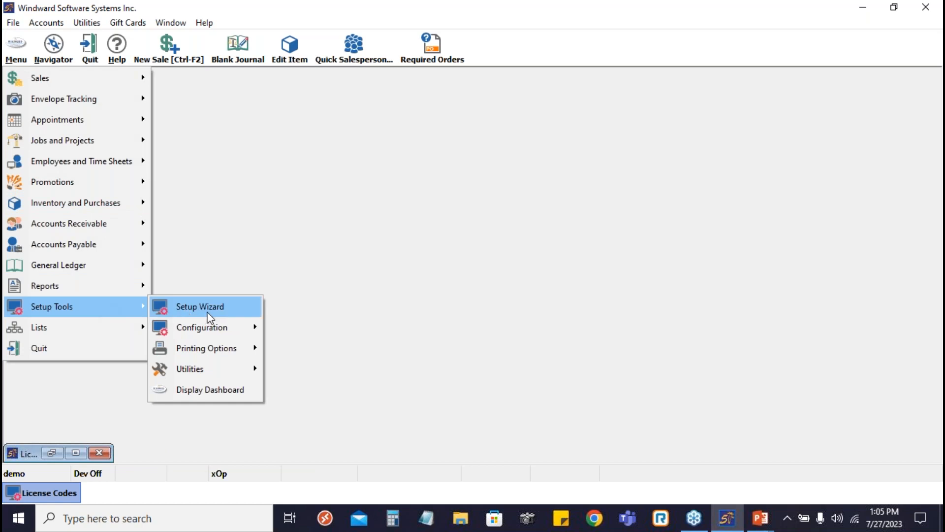
- Open the Process Tracking settings among the Special Modules of the Setup Wizard
left_click(210, 309)
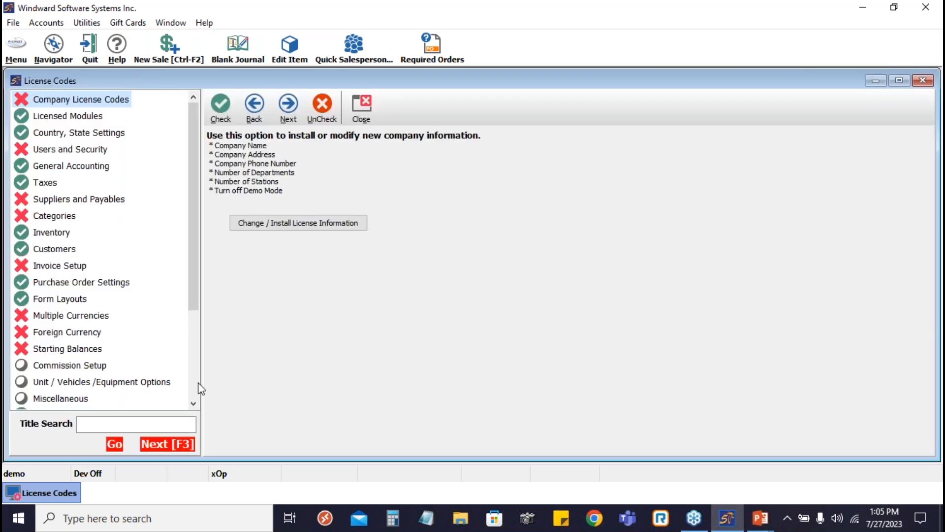
scroll(123, 320, "down", 3)
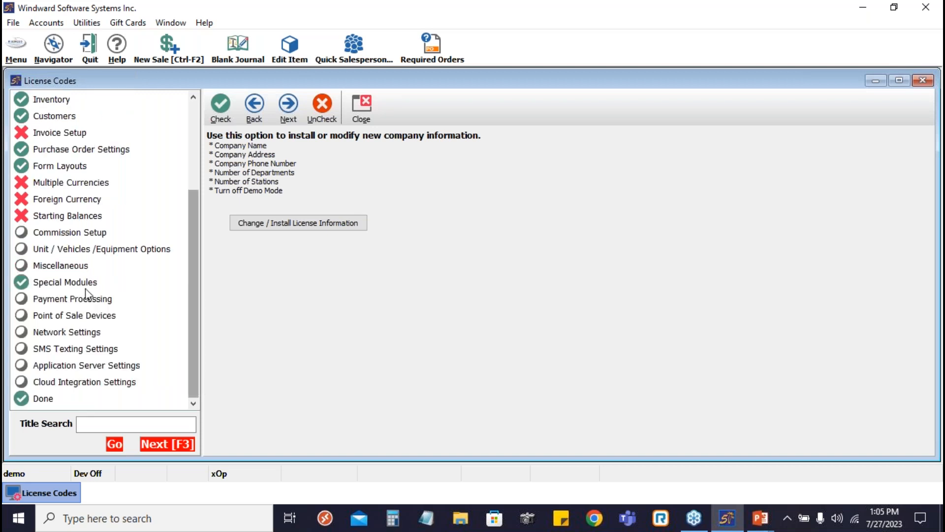
double_click(76, 283)
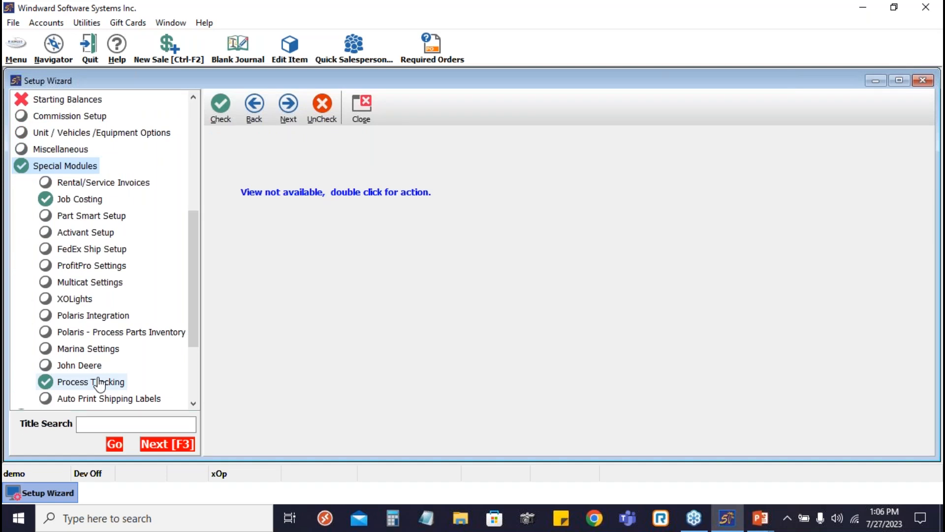
left_click(100, 383)
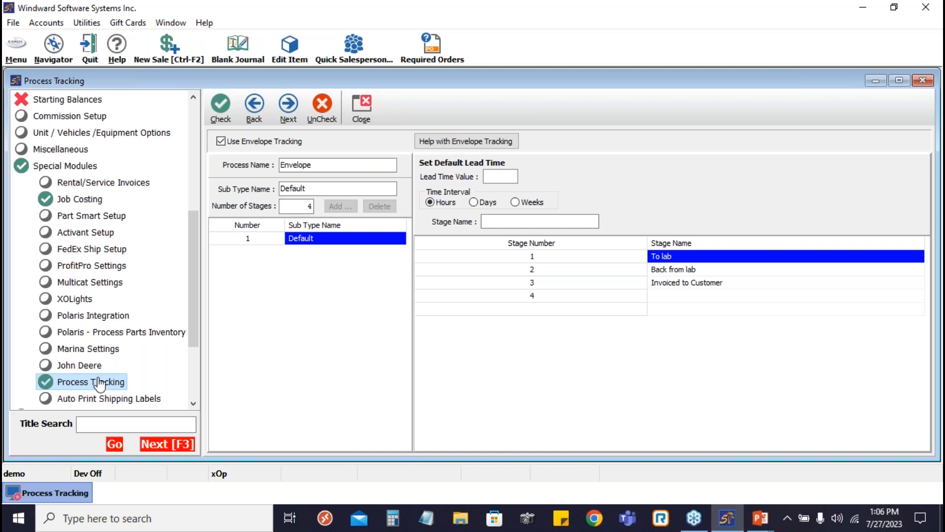
left_click(333, 170)
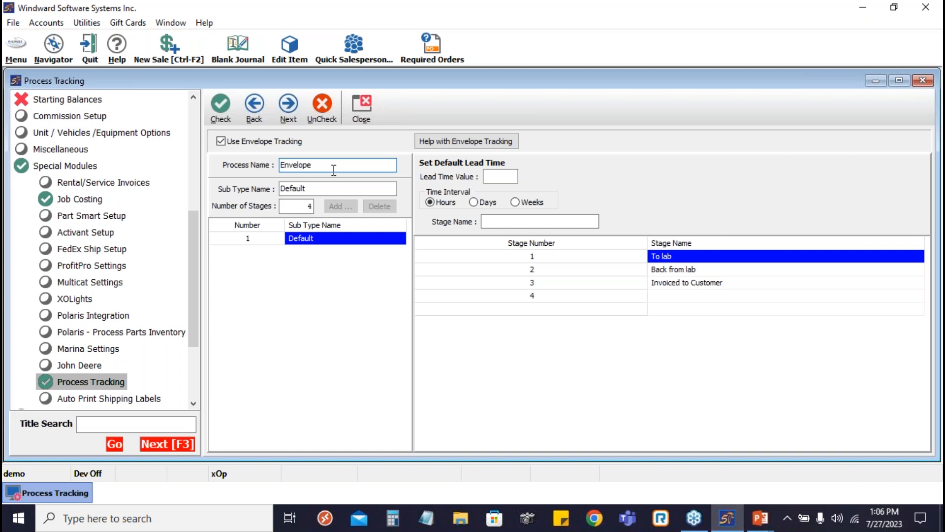
- Add a new envelope tracking sub type named test with 4 stages
left_click(317, 188)
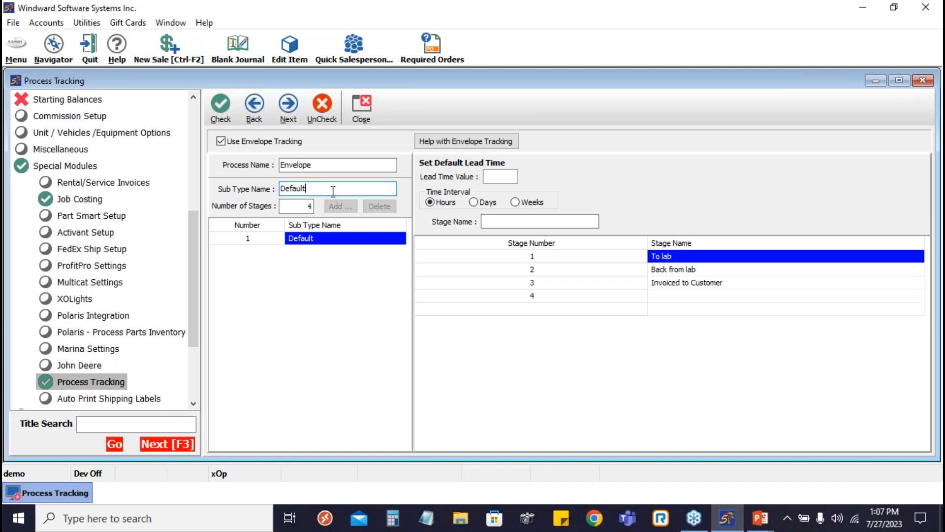
key("BackSpace")
key("BackSpace")
key("BackSpace")
key("BackSpace")
key("BackSpace")
key("BackSpace")
key("BackSpace")
type("test")
left_click(344, 209)
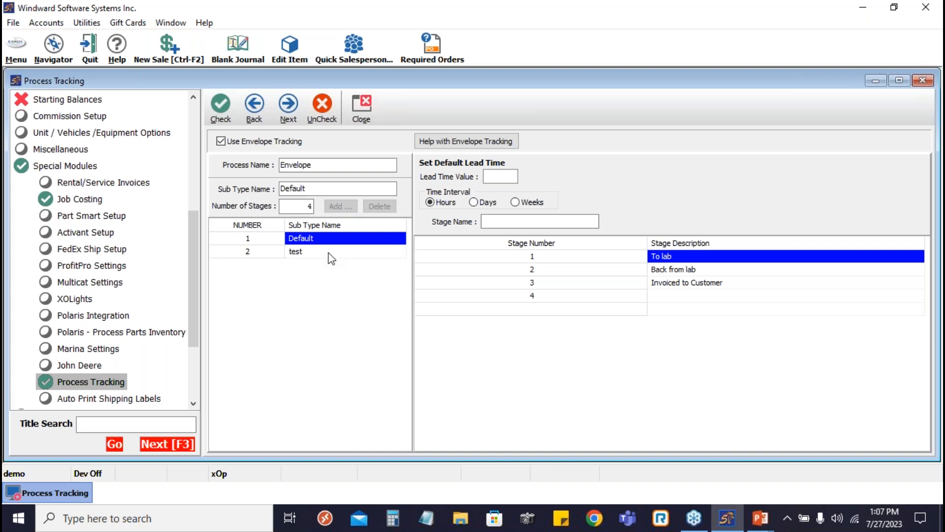
- Examine the stages of the test sub type, including the third and fourth stage entries
left_click(327, 254)
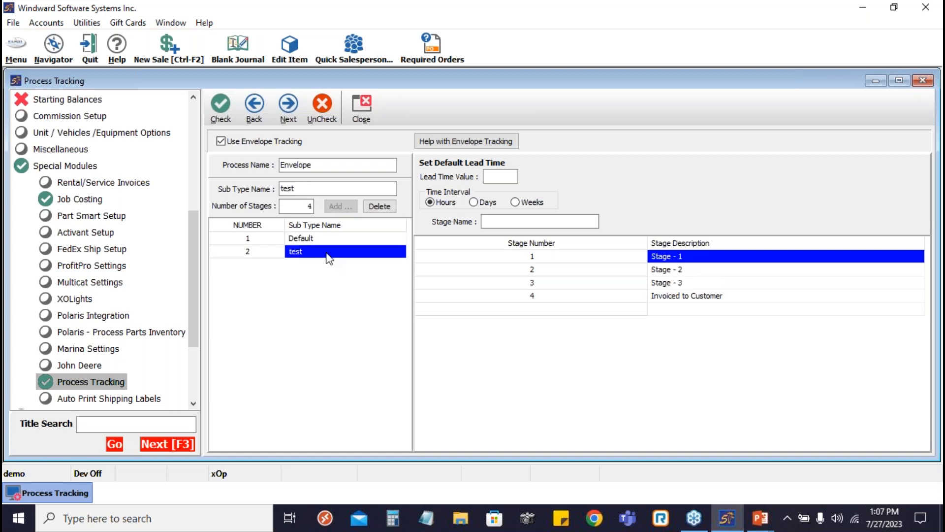
double_click(305, 206)
left_click(704, 283)
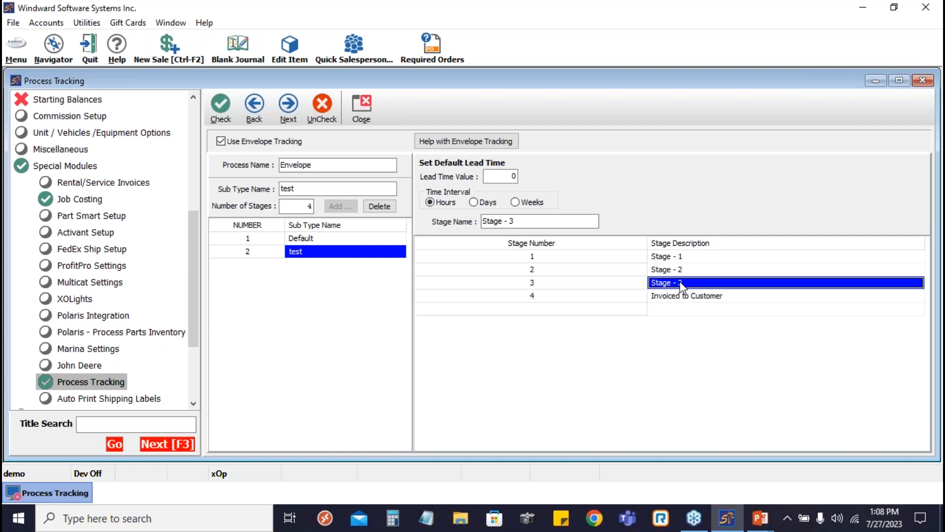
left_click(698, 298)
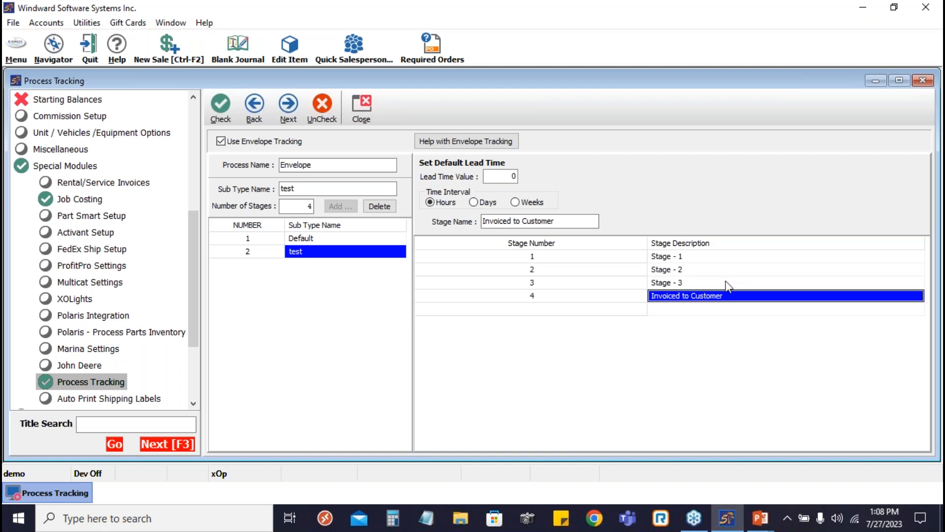
left_click(698, 282)
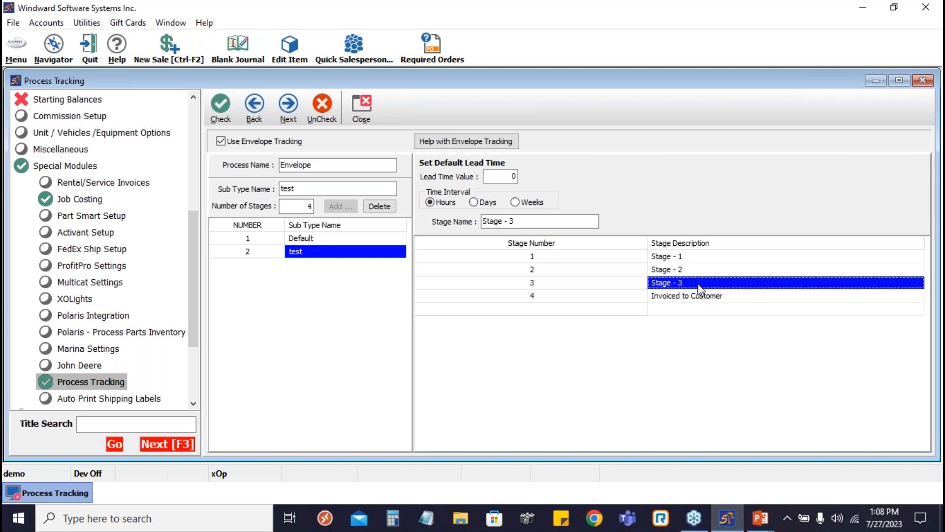
- Delete the test sub type from the envelope process
left_click(330, 237)
left_click(318, 250)
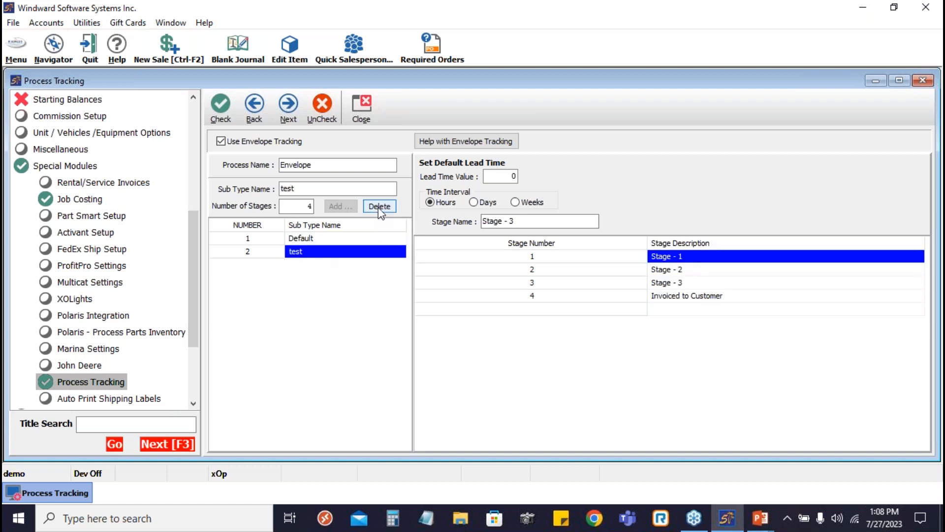
left_click(380, 207)
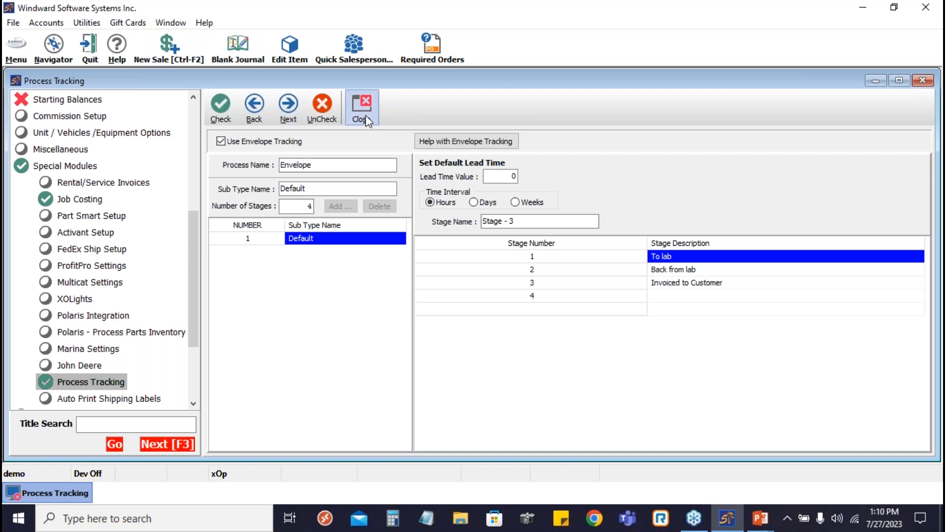
- Minimize the Process Tracking settings and open Envelope Drop Off from the Navigator's Envelope Tracking section
left_click(869, 85)
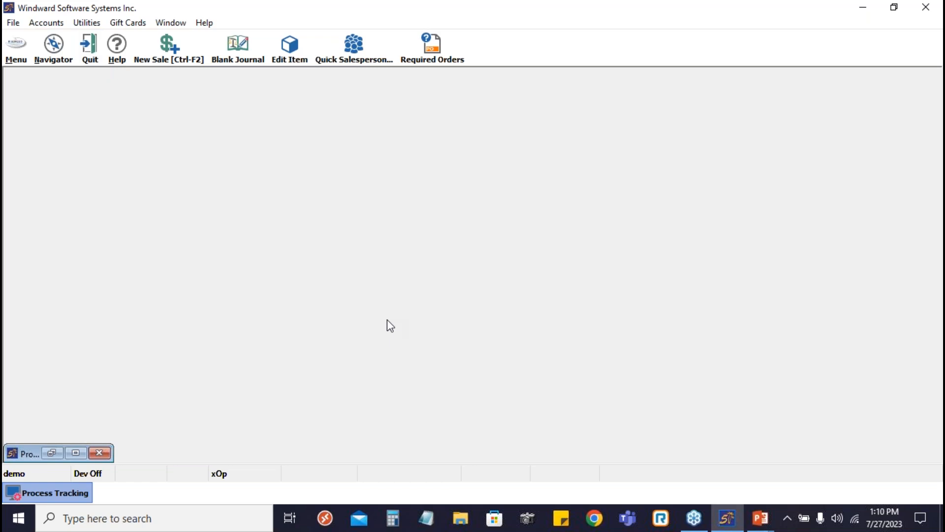
left_click(54, 47)
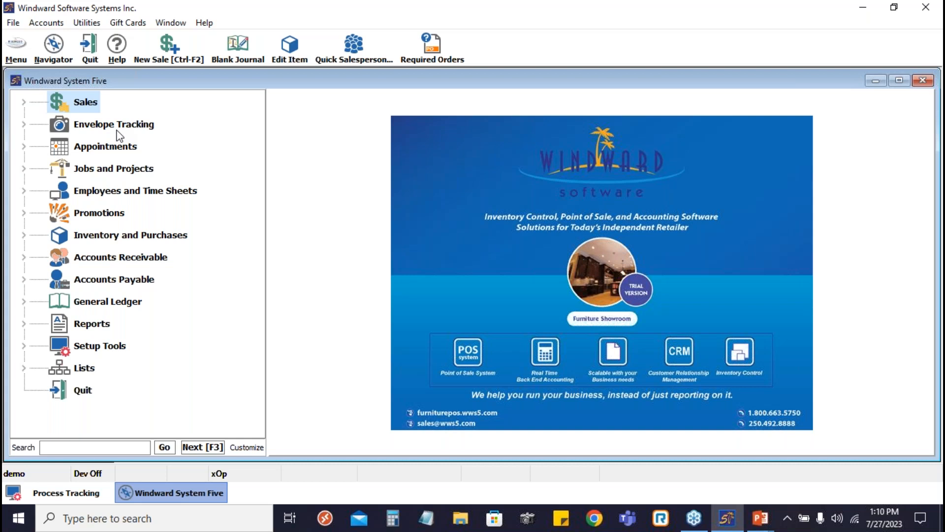
double_click(71, 129)
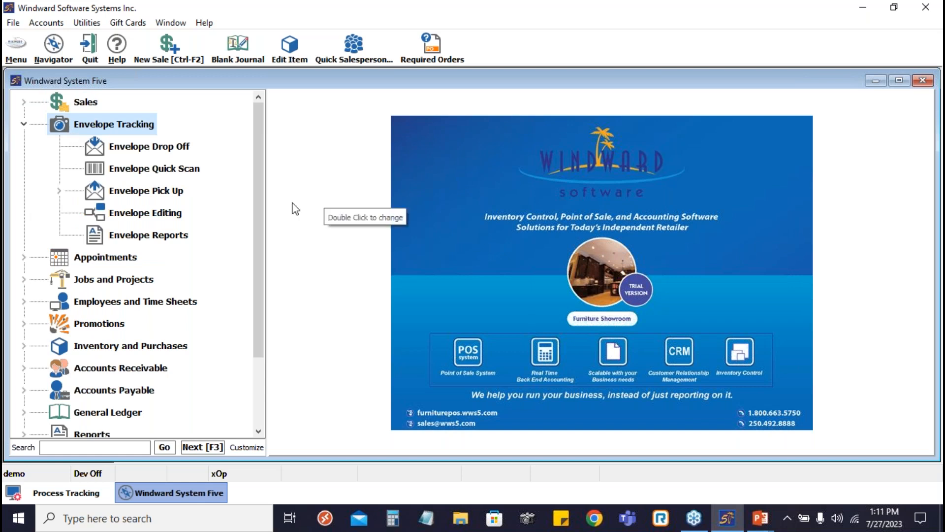
left_click(143, 147)
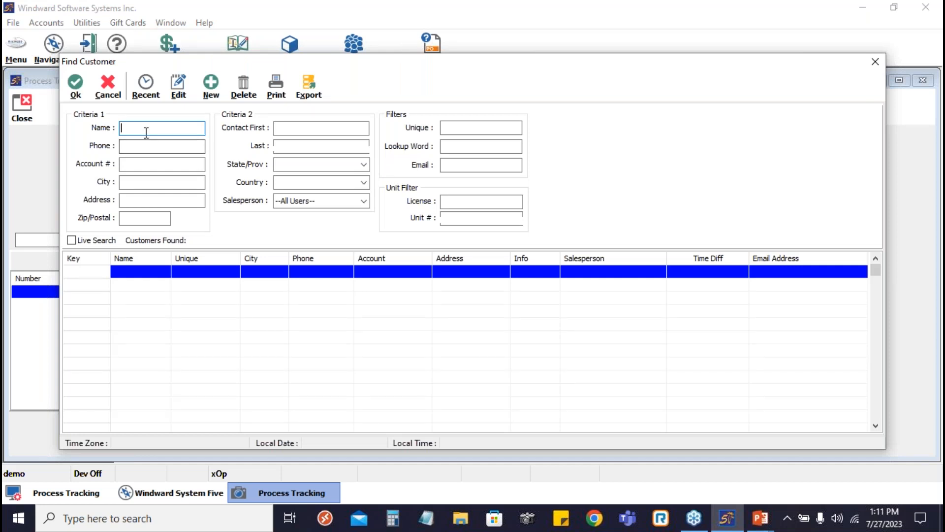
- Search for the customer by partial name, choose the first match for the drop-off, and acknowledge the customer note
type("sam")
key("Return")
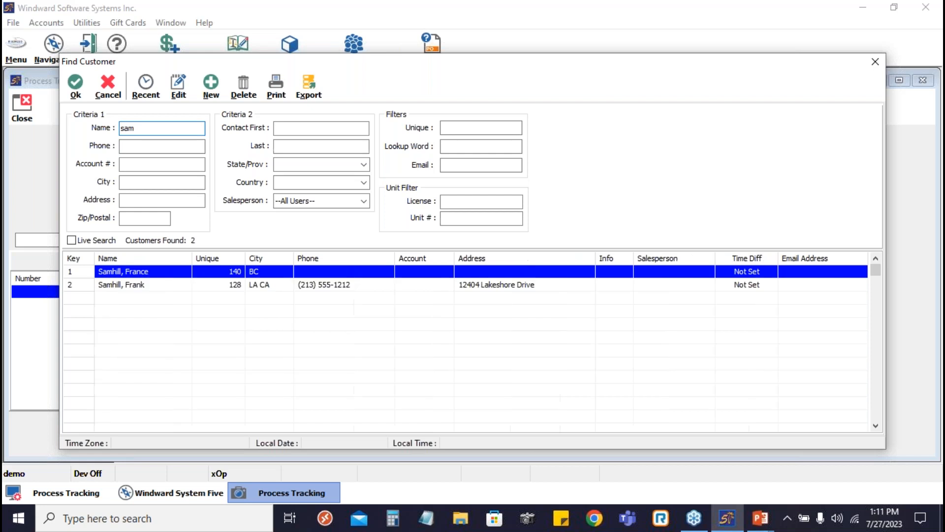
left_click(206, 282)
double_click(206, 274)
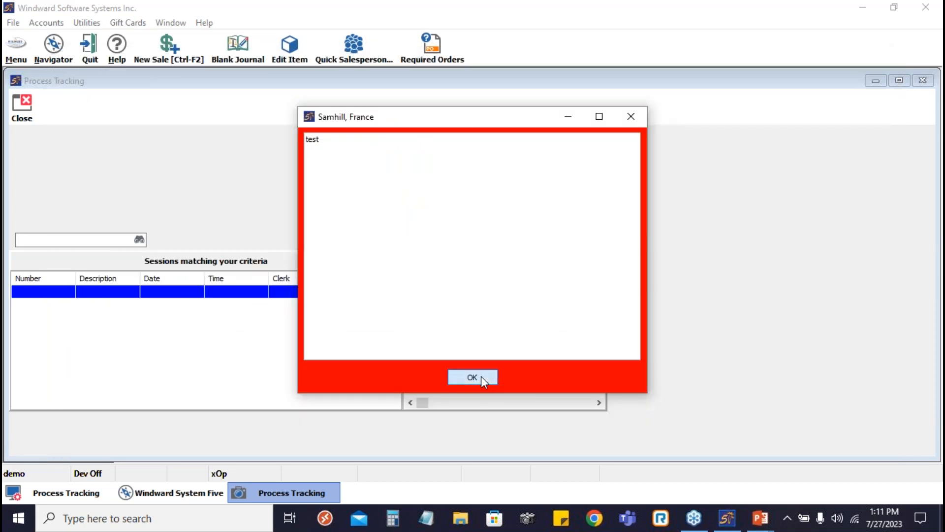
left_click(480, 376)
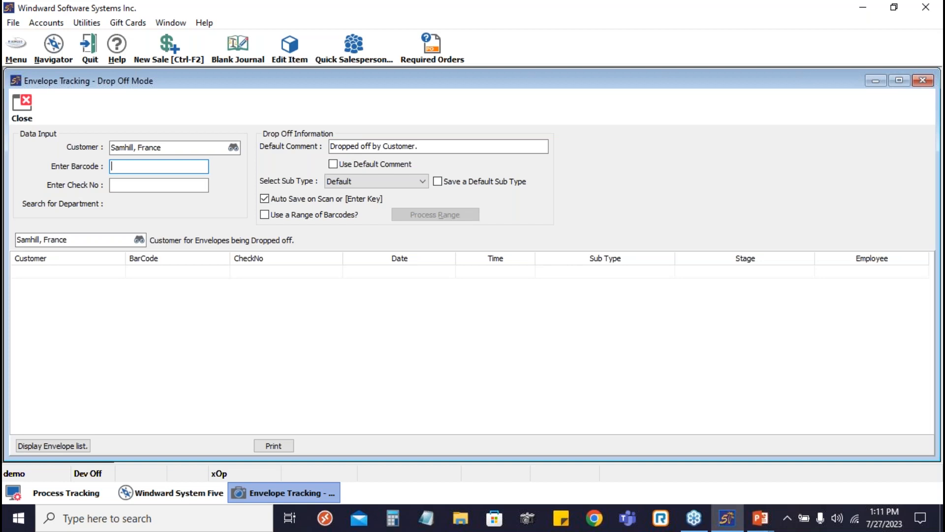
- Record the customer's envelope drop-off with barcode 00000500 under the Default sub type and close Drop Off mode
type("00000500")
key("Return")
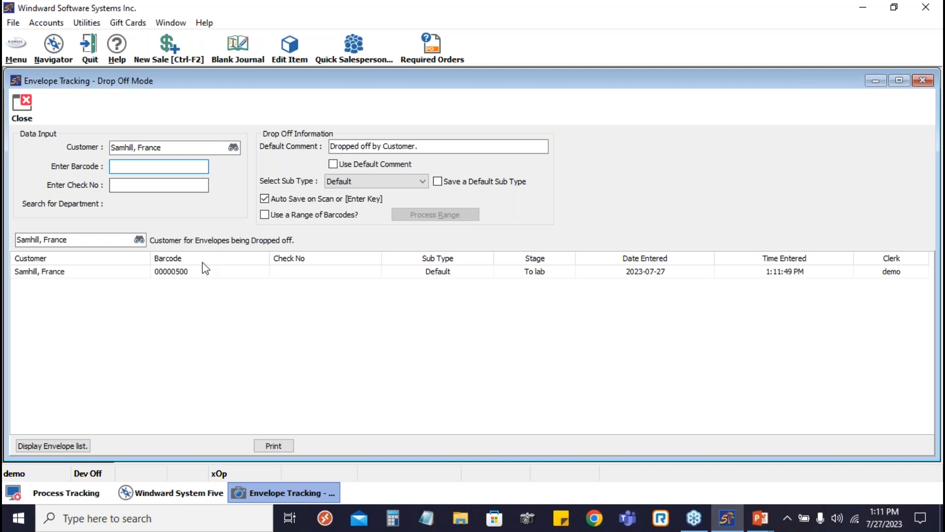
left_click(203, 275)
left_click(315, 275)
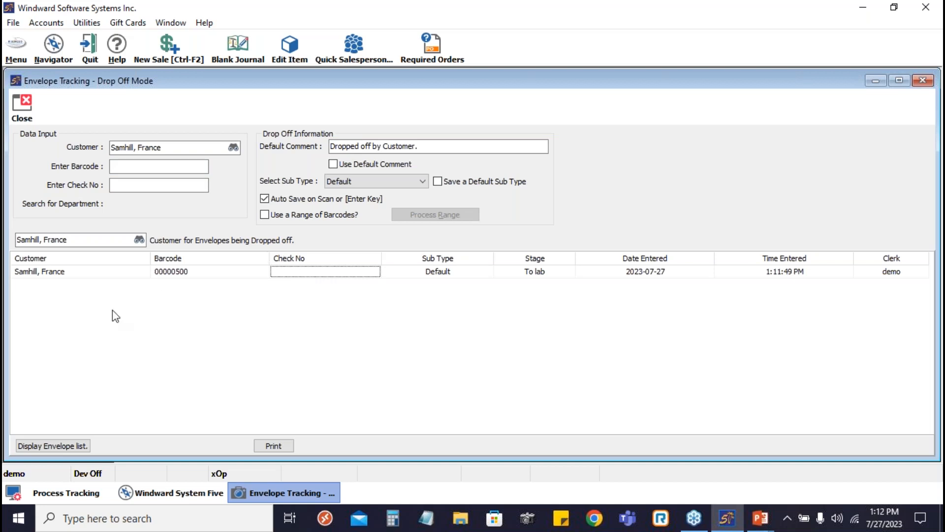
left_click(19, 105)
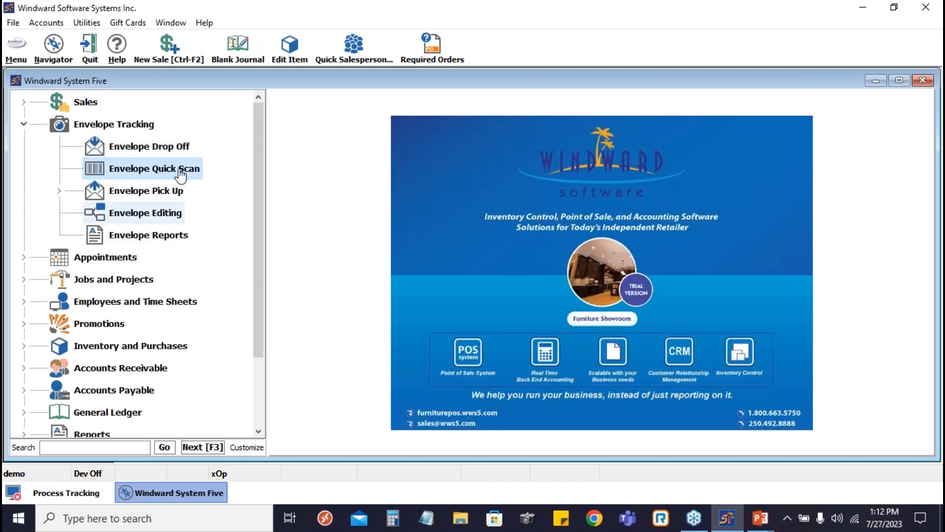
- Open Envelope Quick Scan and process barcode 00000500 with the target stage left blank
double_click(180, 170)
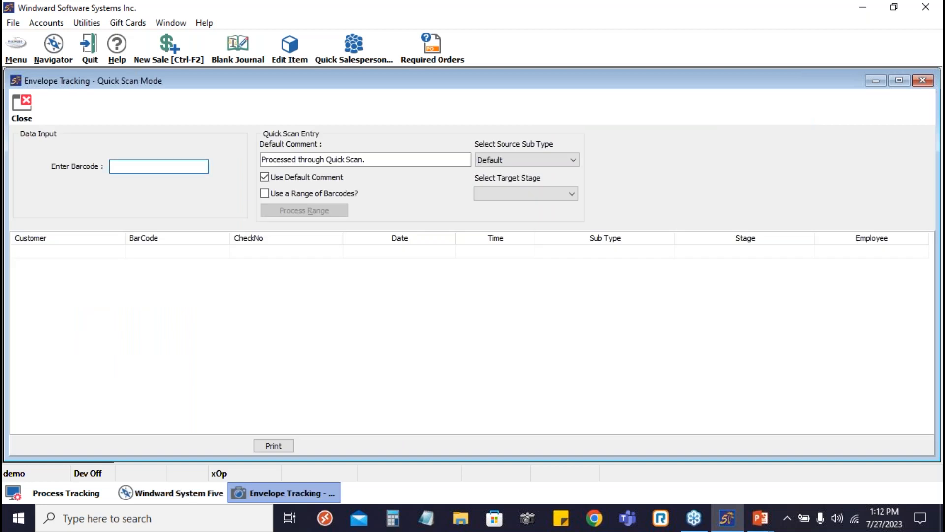
type("00000500")
key("Return")
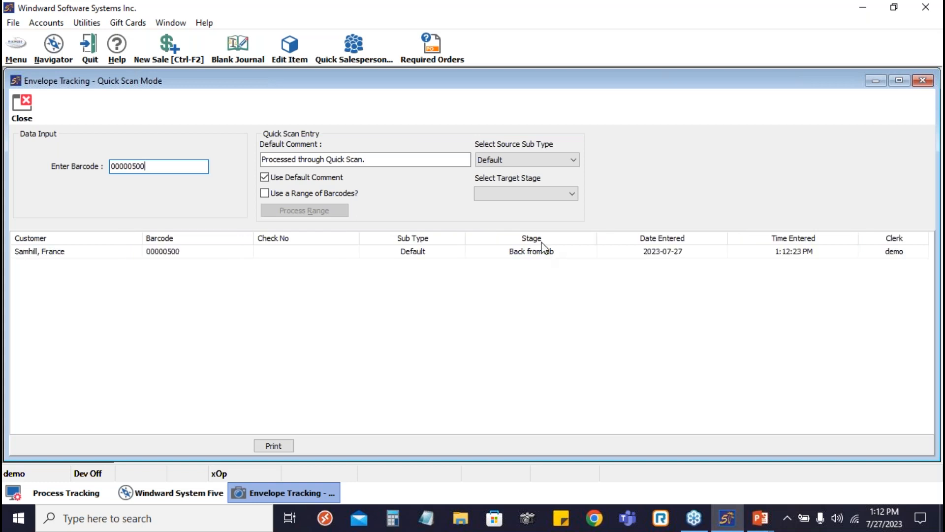
- Set the target stage to To lab, process barcode 00000500 again, and close Quick Scan mode
left_click(569, 193)
left_click(498, 209)
left_click(147, 169)
key("BackSpace")
key("BackSpace")
key("BackSpace")
type("599")
key("BackSpace")
key("BackSpace")
type("00")
key("Return")
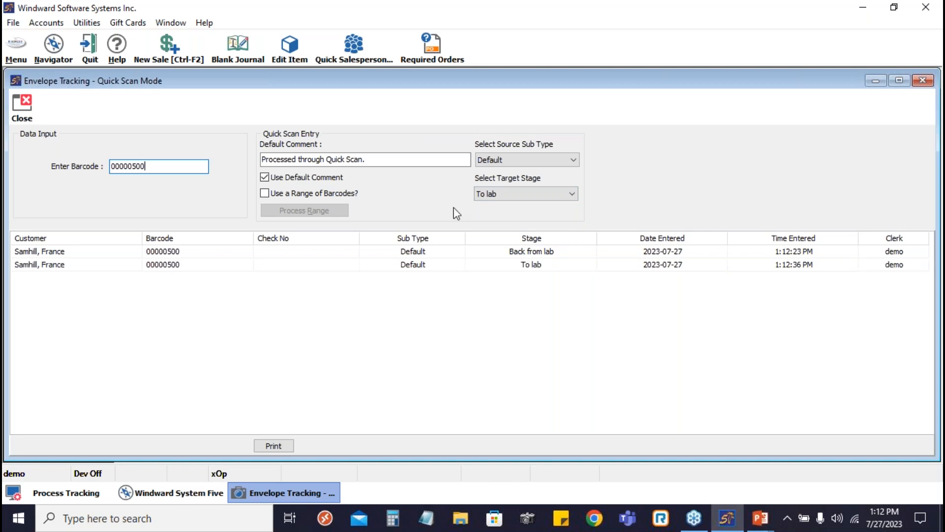
left_click(533, 254)
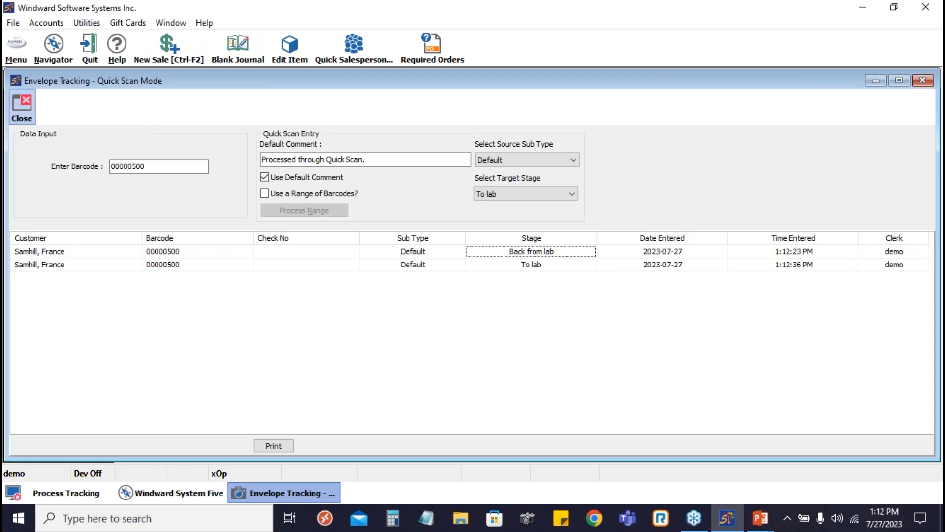
left_click(21, 108)
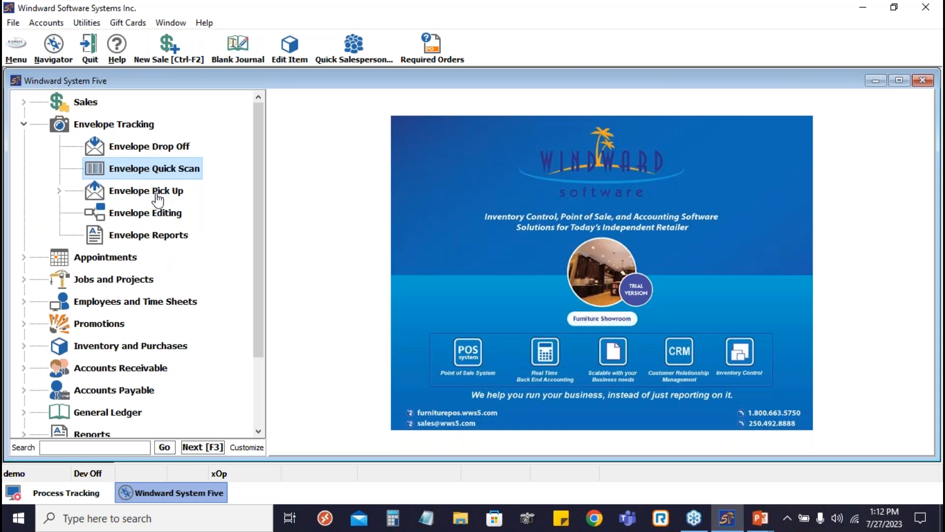
- Reopen Envelope Quick Scan and send the envelope with barcode 00000500 to the To lab target stage
left_click(155, 170)
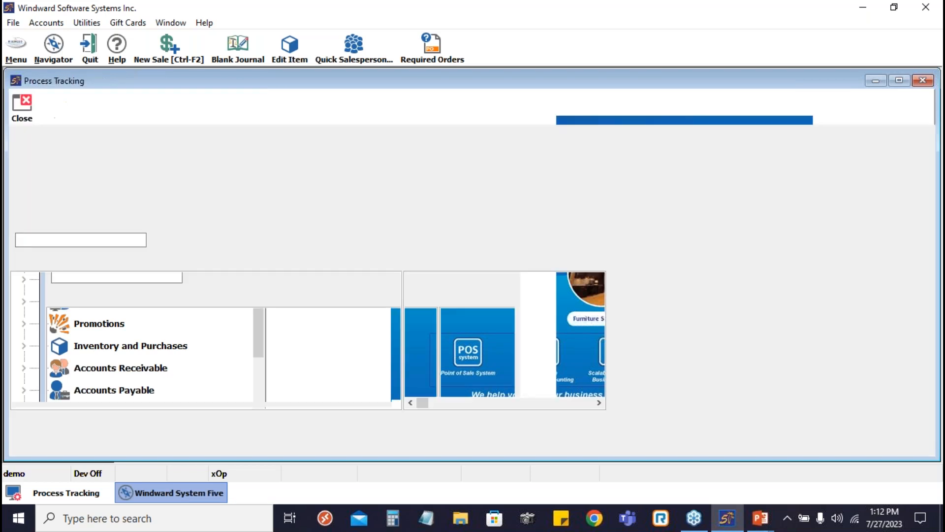
type("00000500")
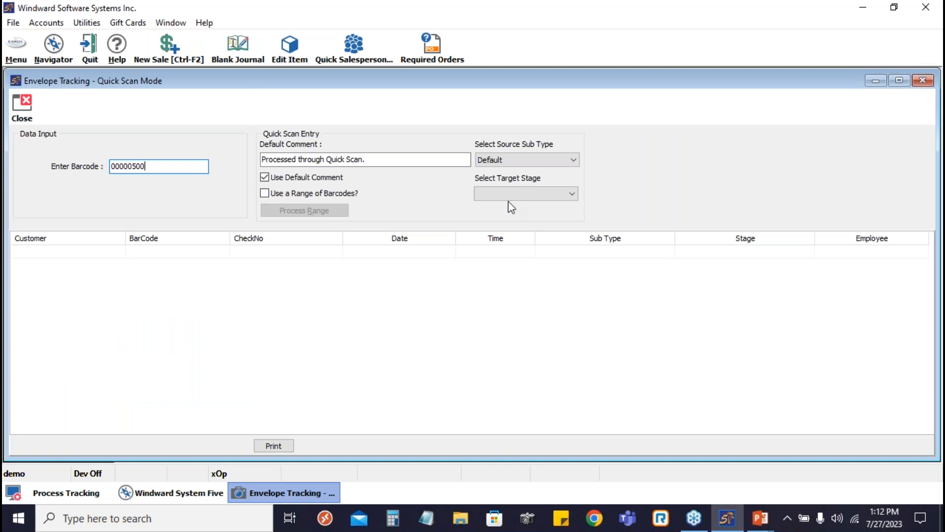
left_click(544, 197)
left_click(521, 205)
left_click(571, 195)
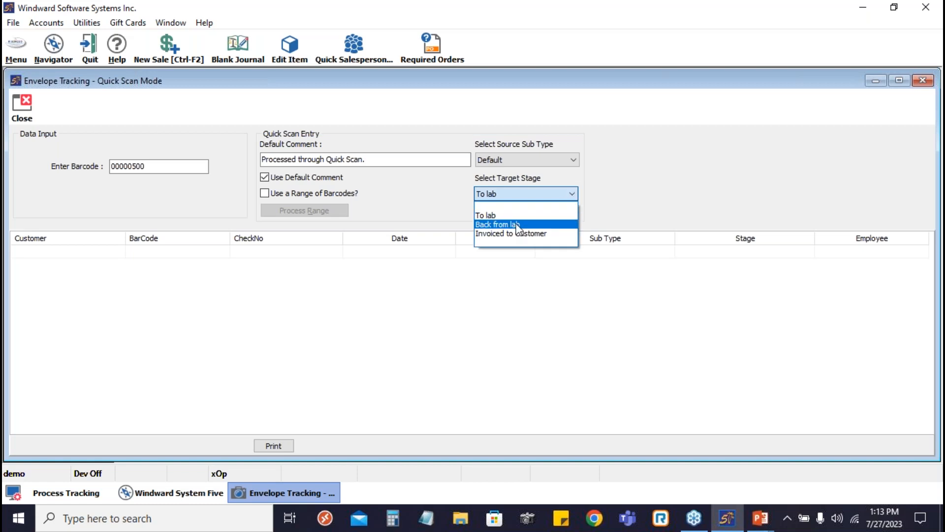
left_click(605, 201)
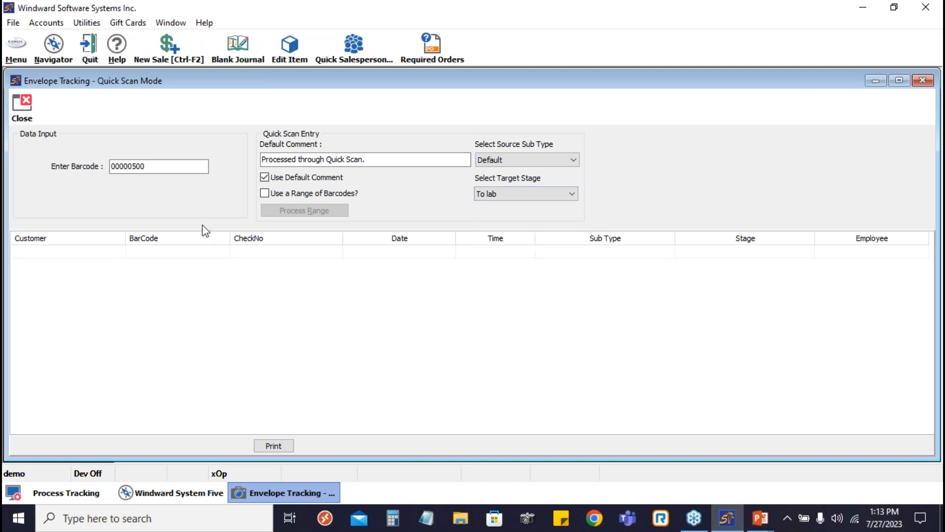
left_click(170, 166)
key("Return")
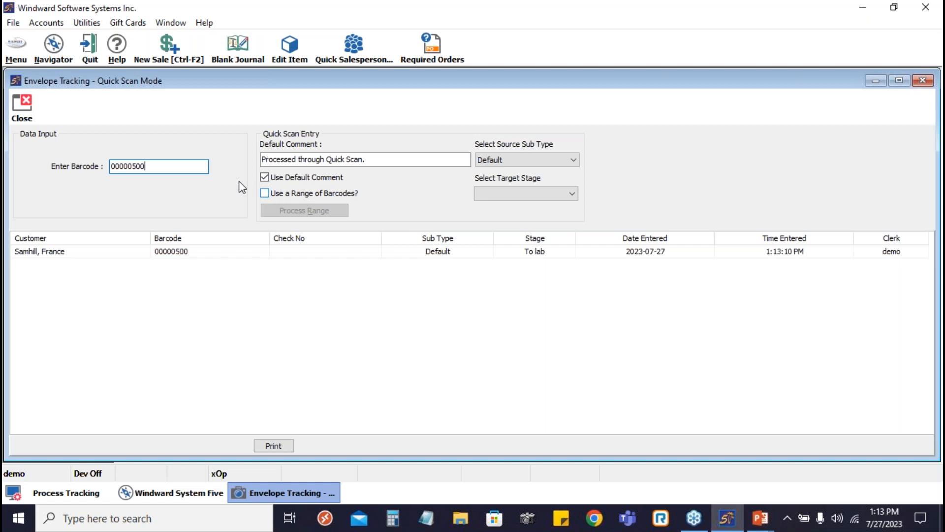
- Check the barcode range option and the available source sub types in Quick Scan mode without changing them, and close the mode
left_click(266, 194)
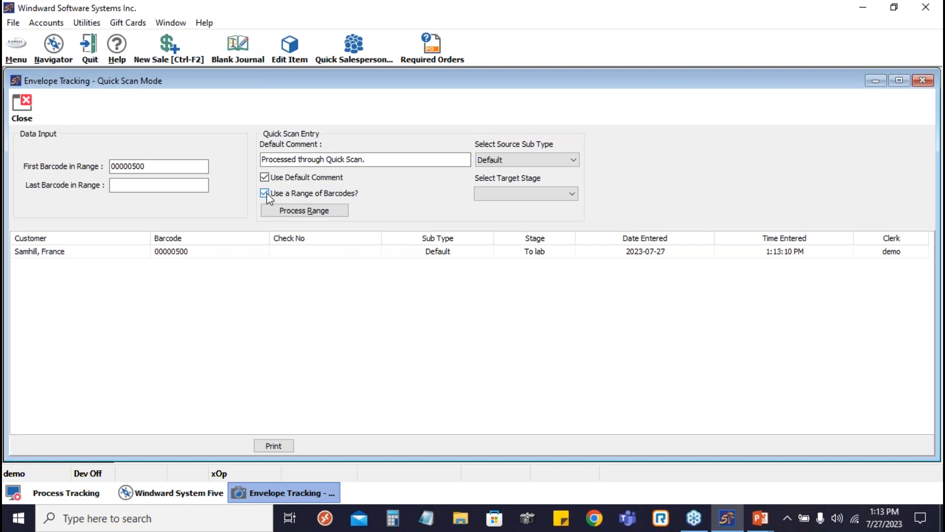
left_click(266, 193)
left_click(573, 159)
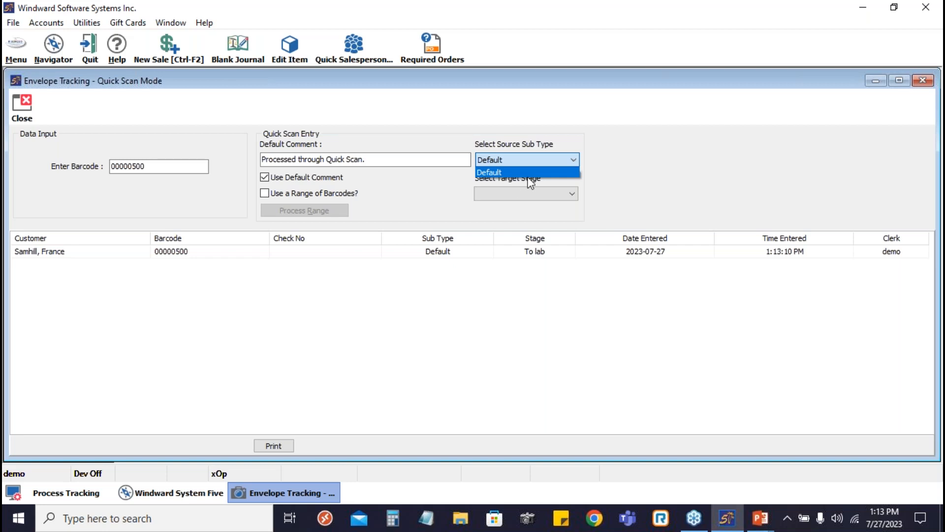
left_click(418, 209)
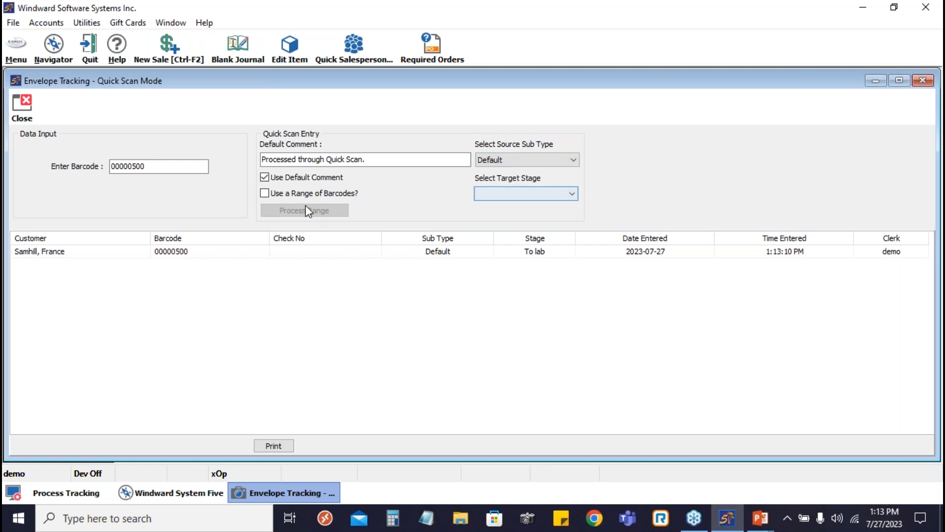
left_click(28, 105)
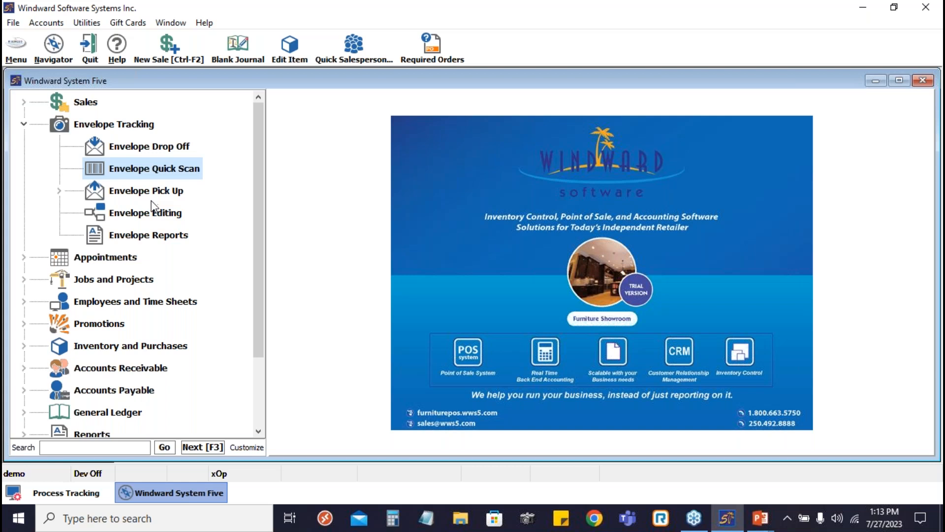
- Open Envelope Editing, search for the customer by name, and open the envelope with barcode 00000500 for editing
left_click(146, 220)
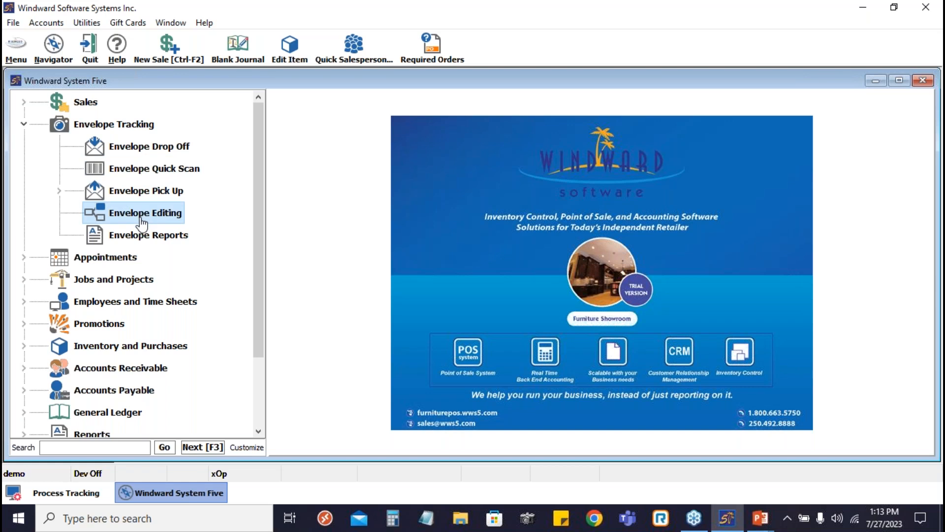
double_click(153, 222)
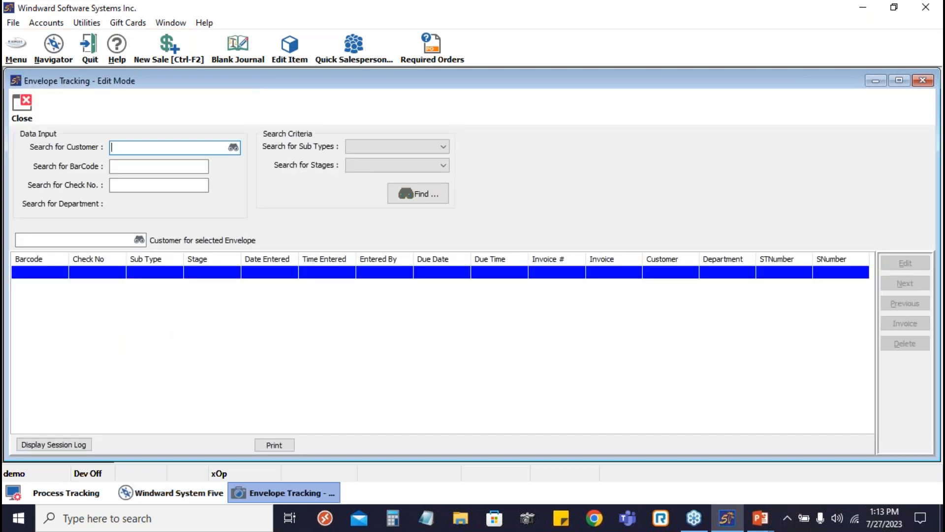
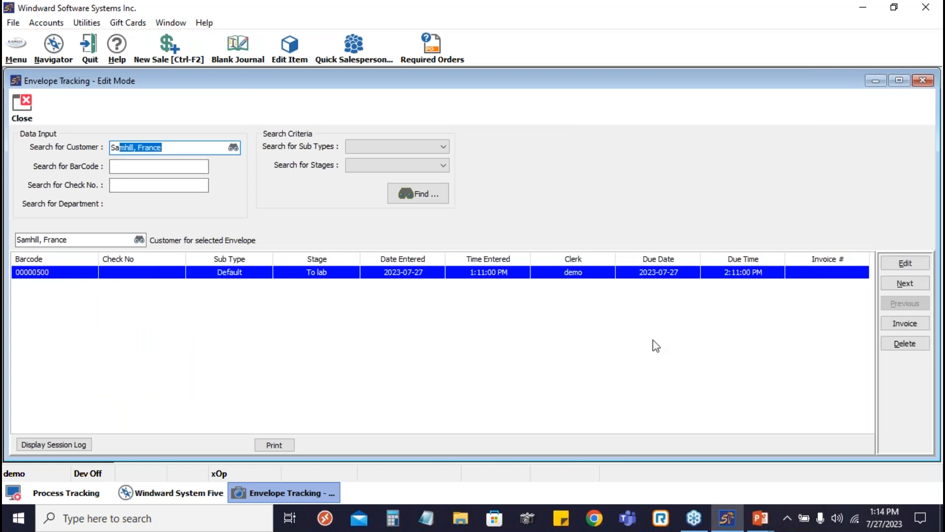
left_click(325, 274)
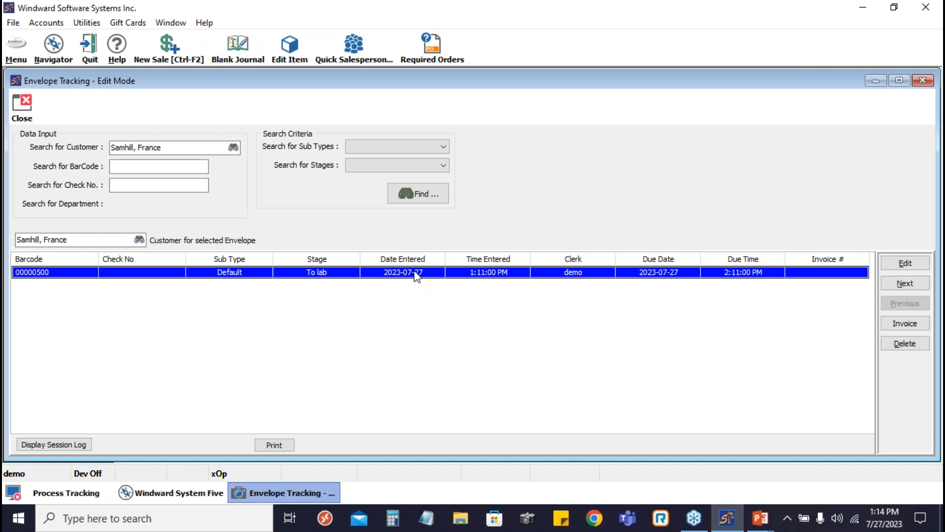
left_click(900, 266)
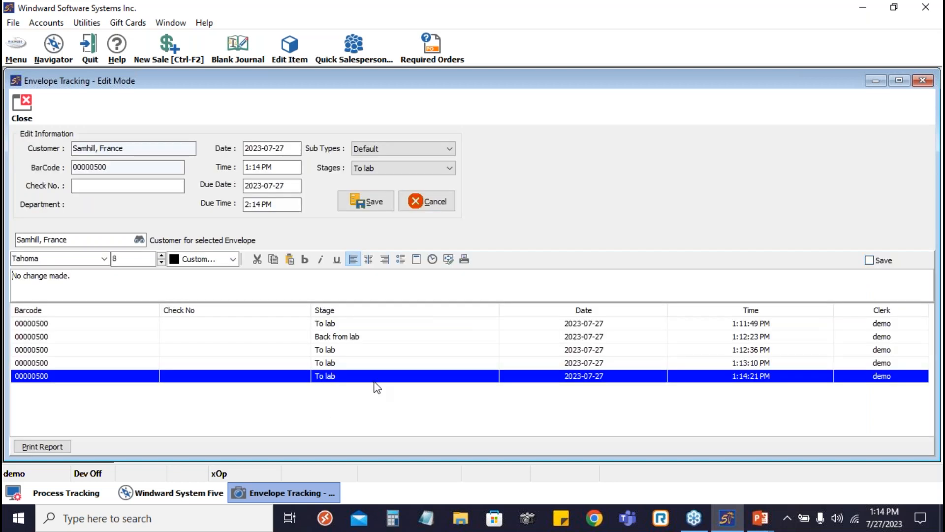
- Set the envelope's stage to Back from lab and its date to 2023-07-26
left_click(408, 172)
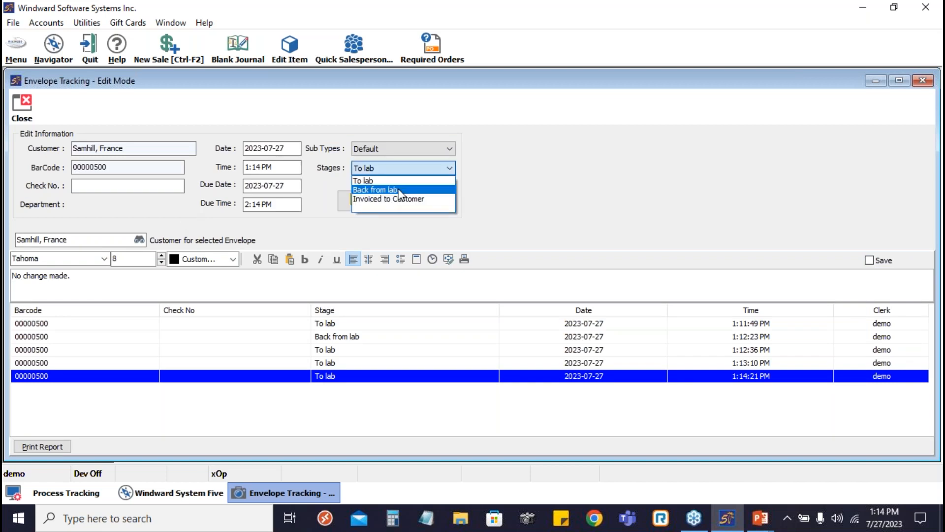
left_click(399, 191)
left_click(281, 149)
key("BackSpace")
type("6")
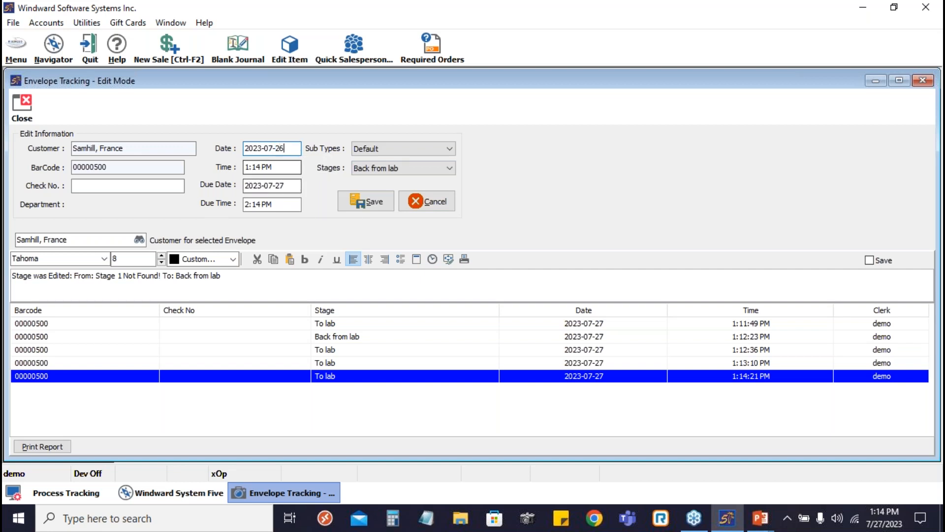
- Set the envelope's time to 1:30 PM
left_click(276, 168)
left_click(276, 168)
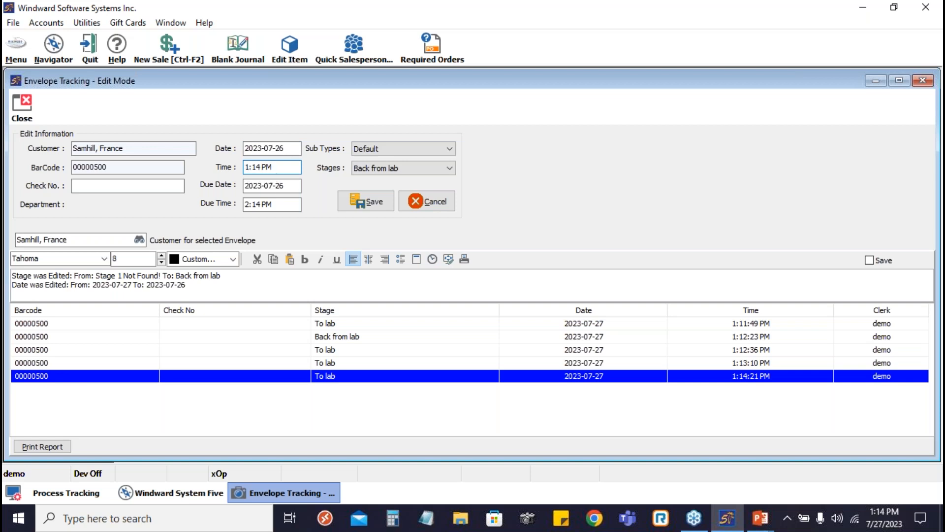
type("2")
key("BackSpace")
type(";")
key("BackSpace")
double_click(267, 167)
left_click(480, 255)
type("30")
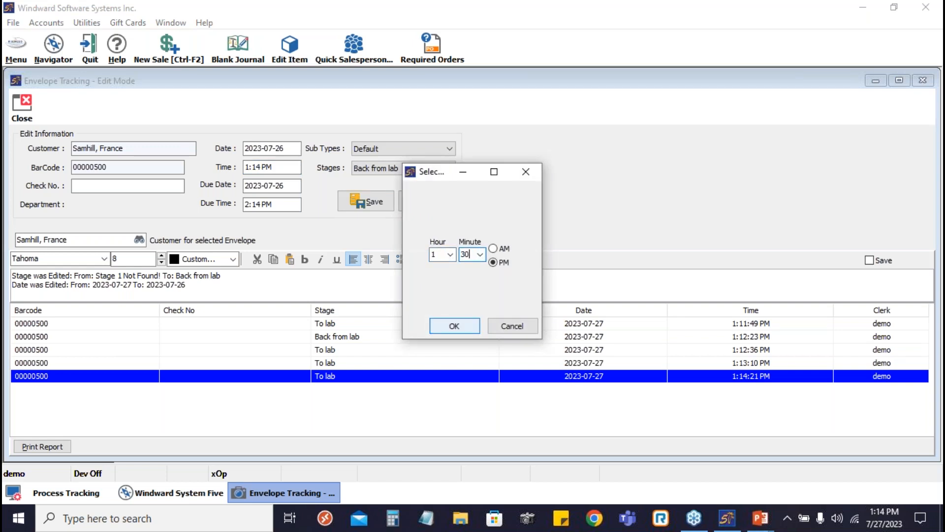
key("Return")
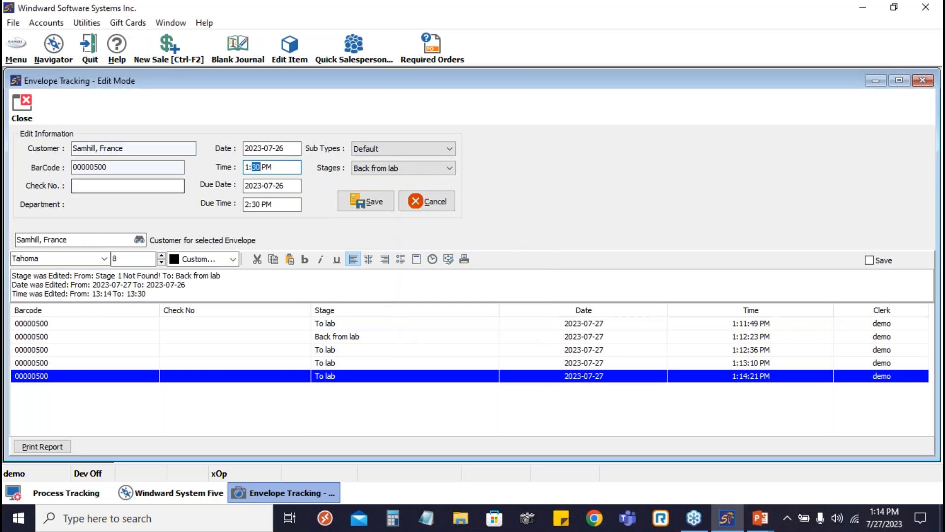
- Keep the due date at 2023-07-26 in the date picker and save the envelope's edits
left_click(273, 187)
left_click(289, 188)
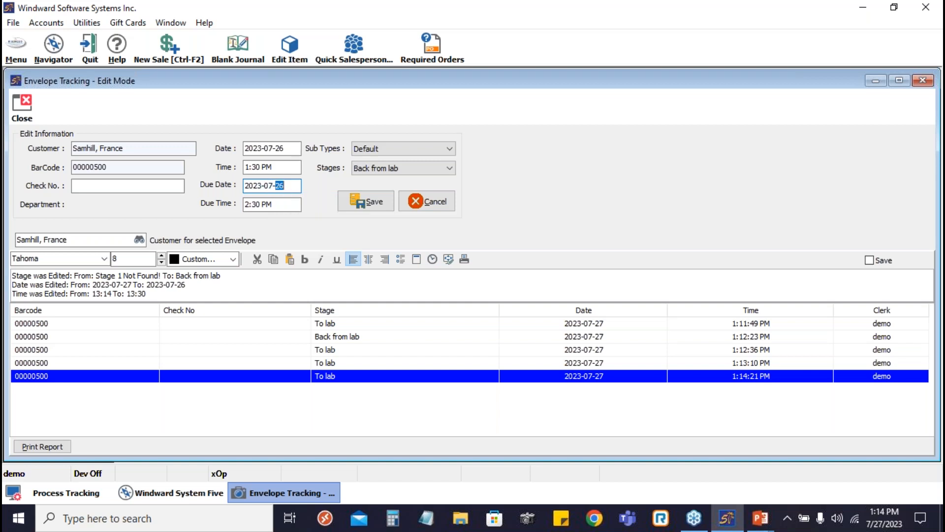
double_click(289, 187)
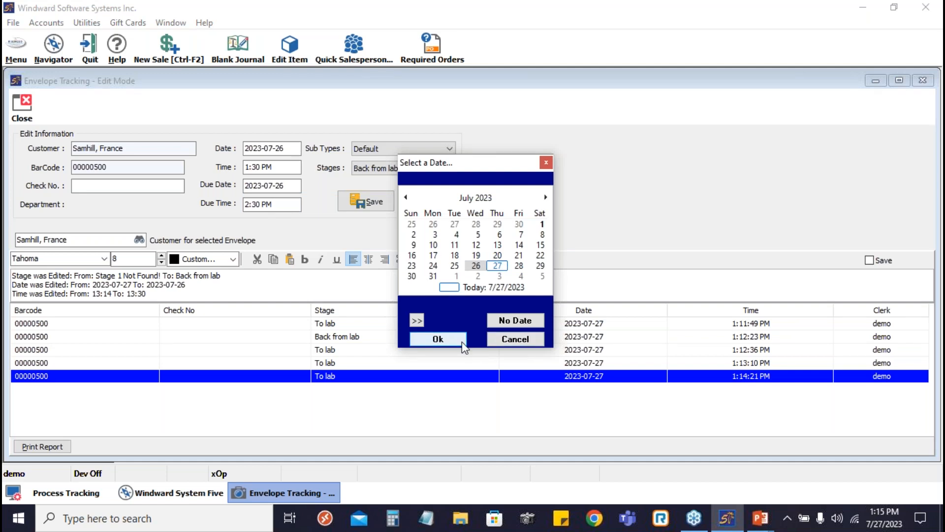
left_click(438, 340)
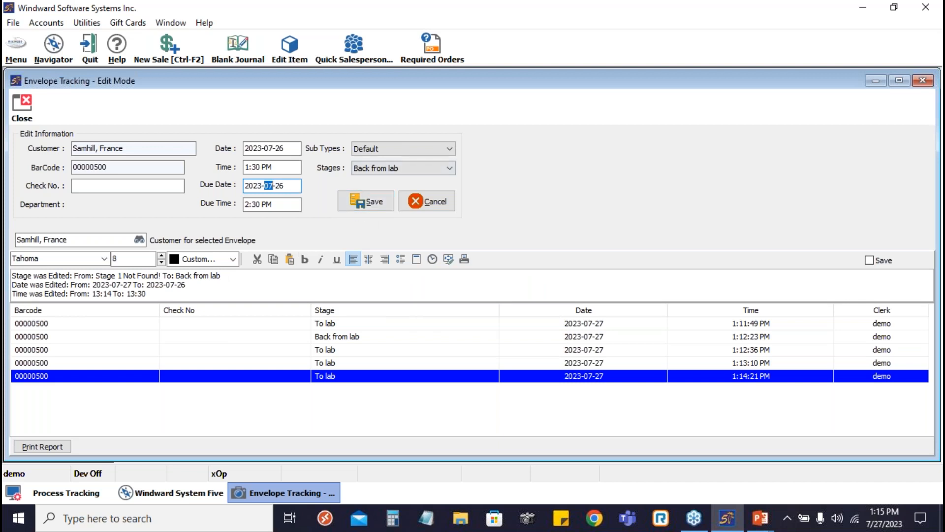
left_click(189, 296)
left_click(367, 203)
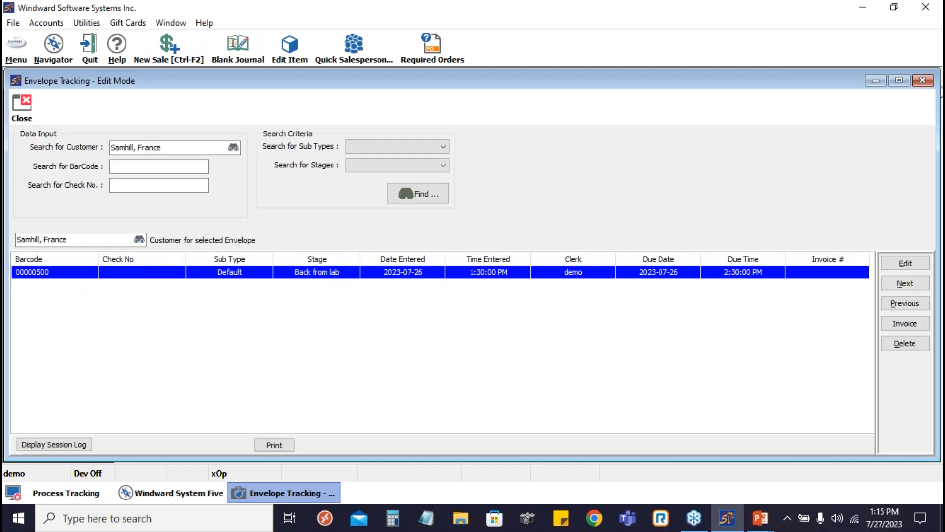
- Invoice the envelope with barcode 00000500 from Edit mode, confirming that it is invoiced before its last stage
left_click(941, 92)
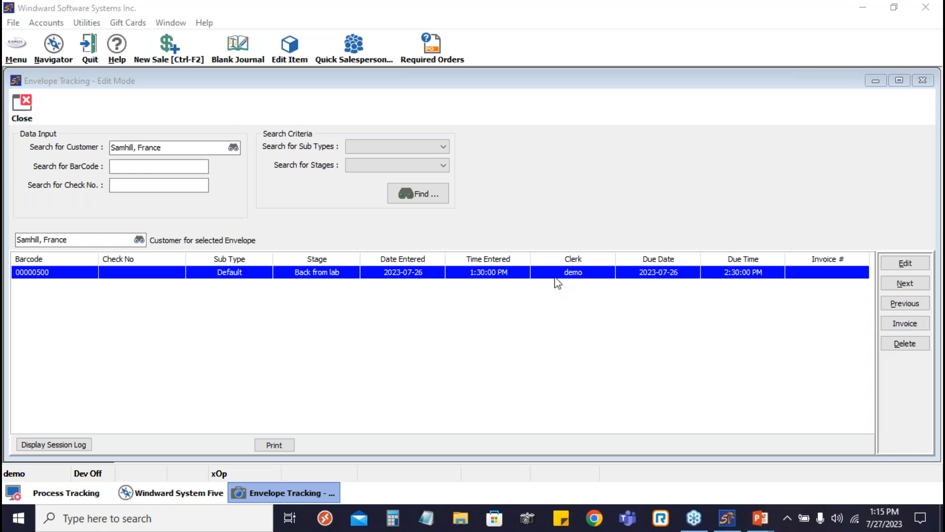
left_click(909, 324)
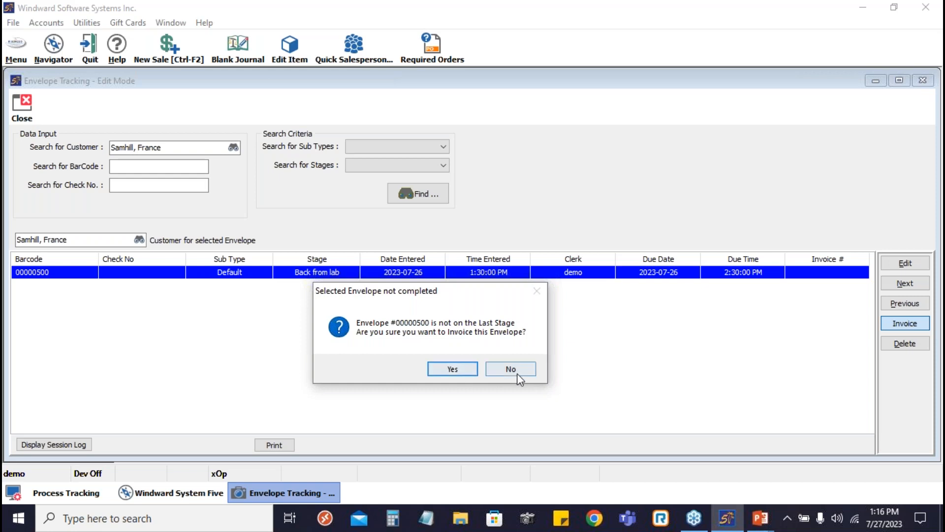
left_click(452, 369)
left_click(452, 369)
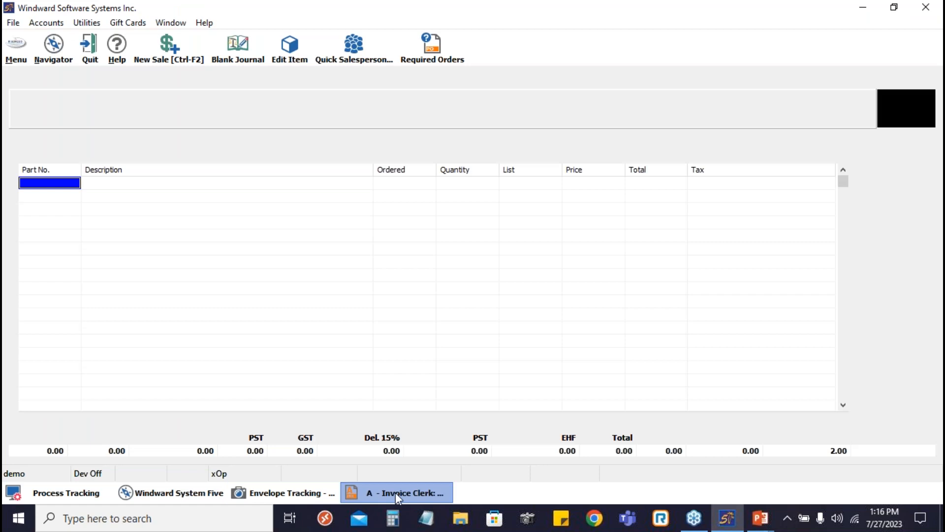
- Return to the Envelope Tracking edit window, close it, and cancel the customer's empty invoice
left_click(287, 492)
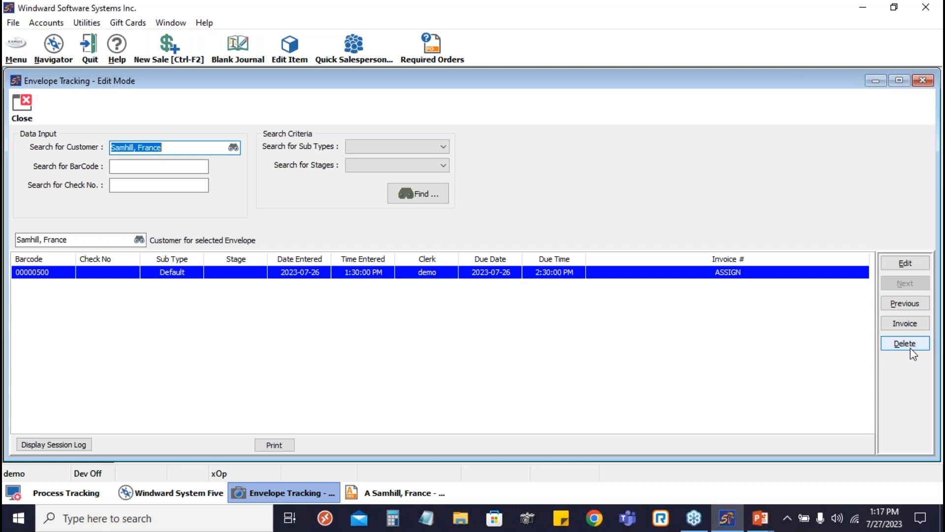
left_click(21, 105)
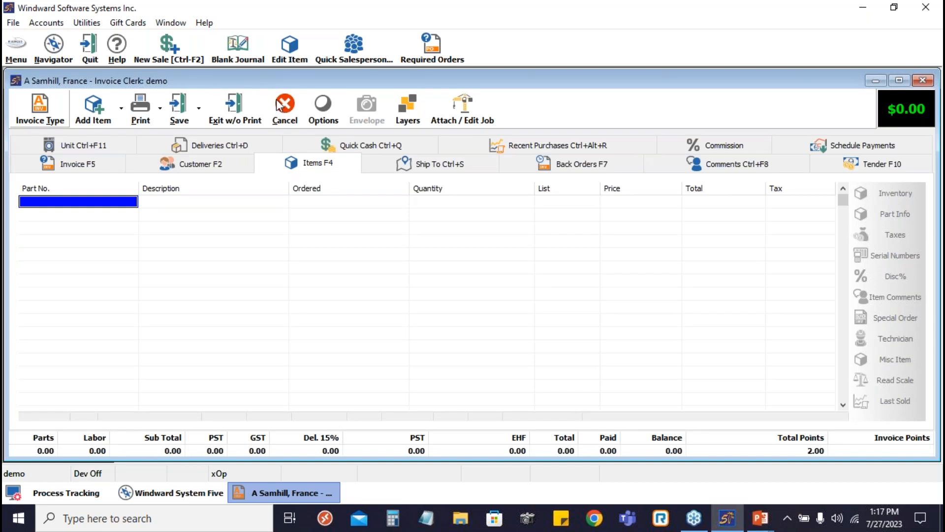
left_click(278, 105)
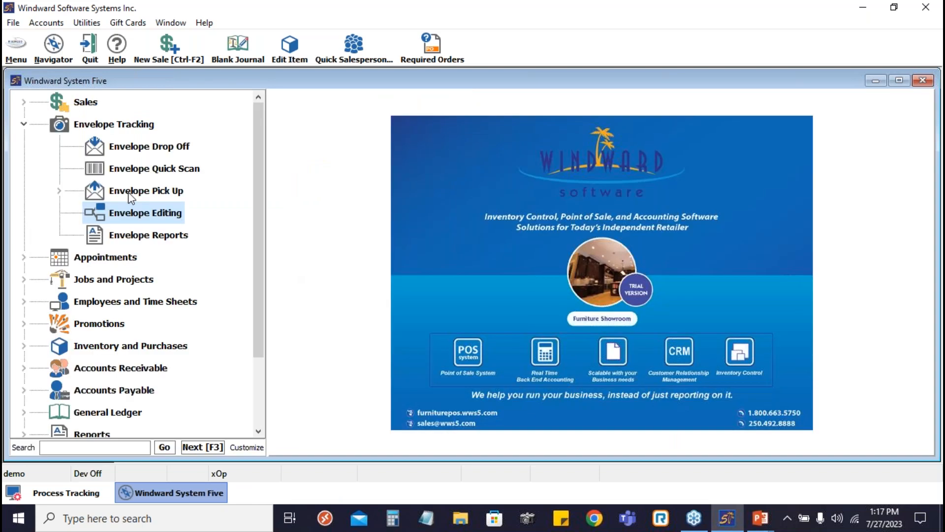
- Open Envelope Pick Up By BarCode and look up the envelope with barcode 00000500
double_click(129, 192)
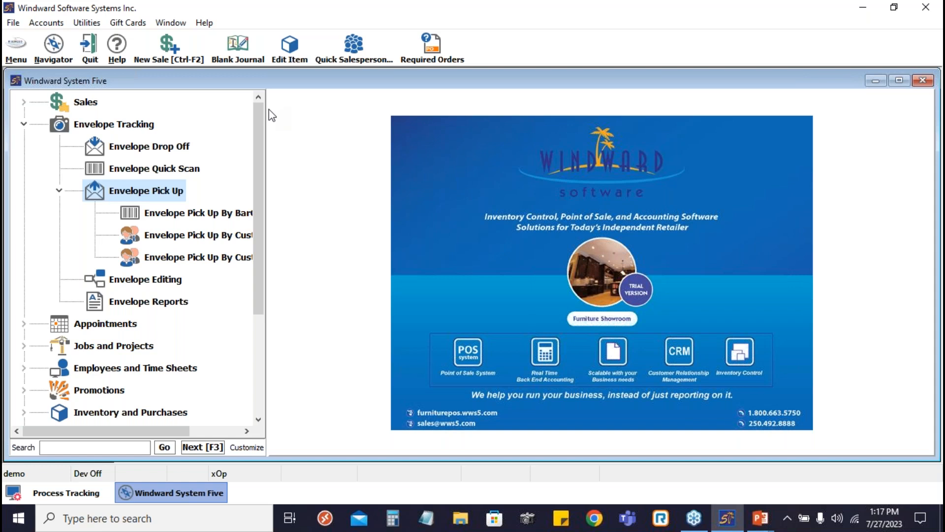
left_click_drag(270, 117, 355, 113)
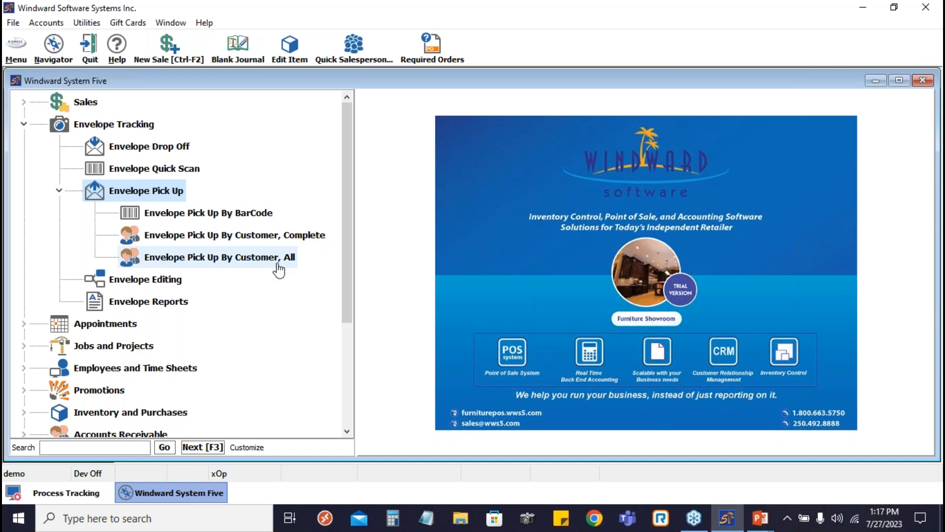
left_click(229, 222)
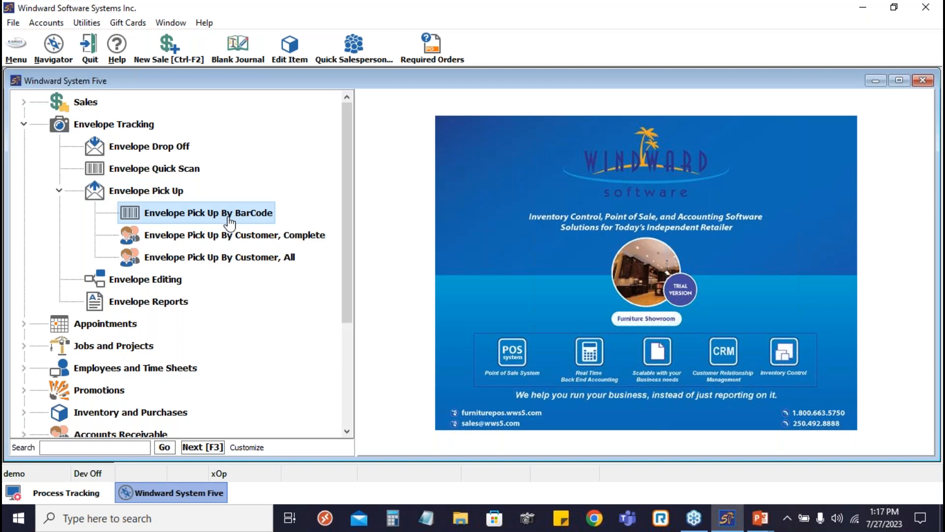
double_click(229, 222)
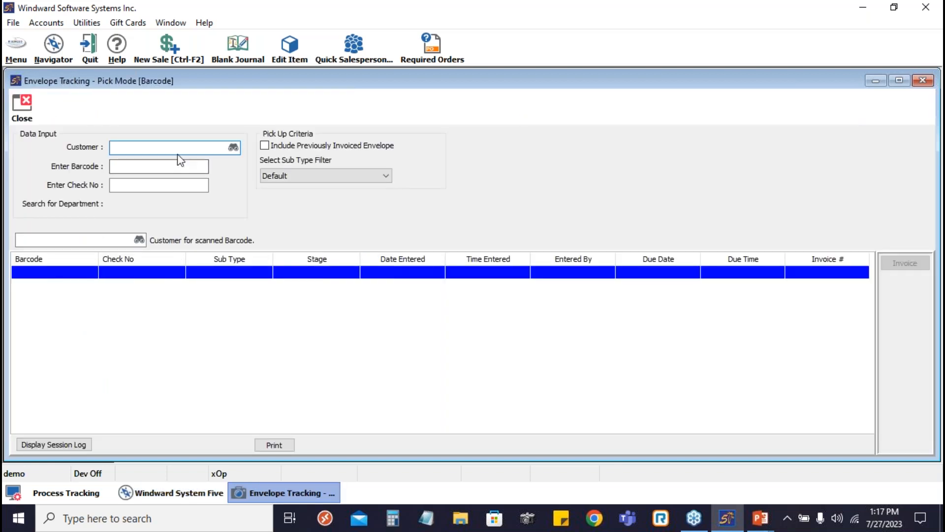
left_click(150, 163)
type("00000")
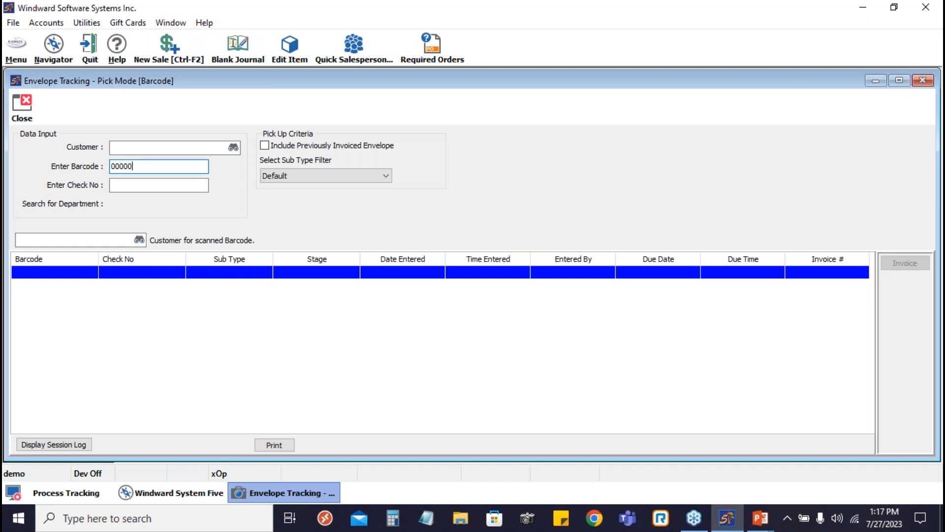
type("500")
key("Return")
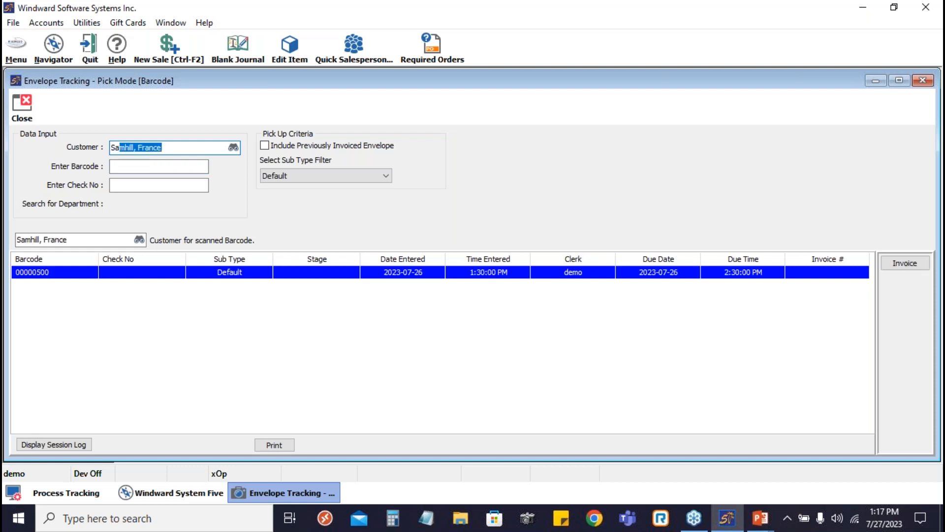
- Keep the Default sub type filter, preview the printed envelope report for the customer, and close the preview
left_click(164, 167)
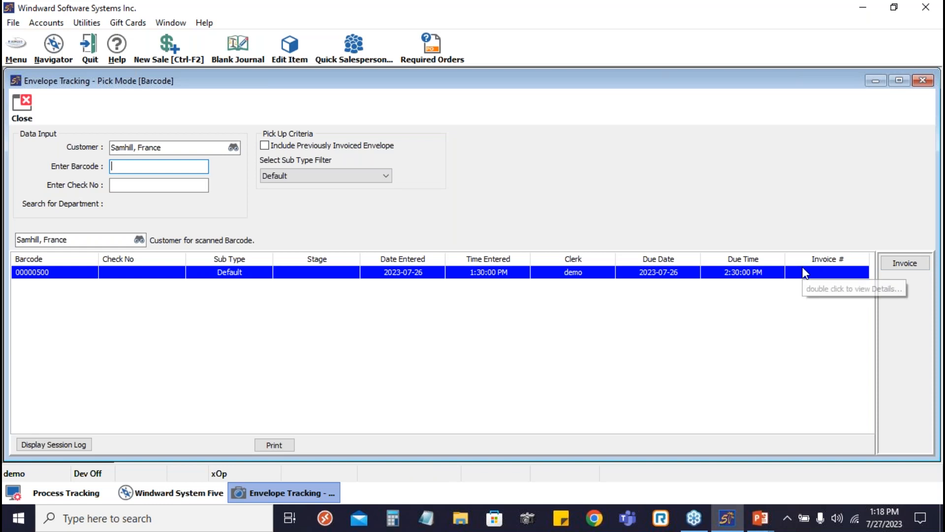
left_click(351, 174)
left_click(368, 174)
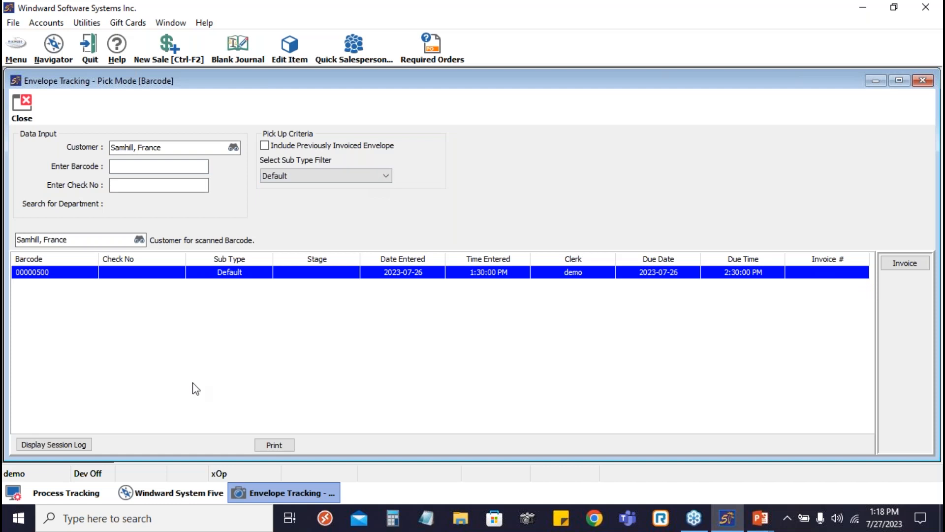
left_click(285, 448)
left_click(340, 306)
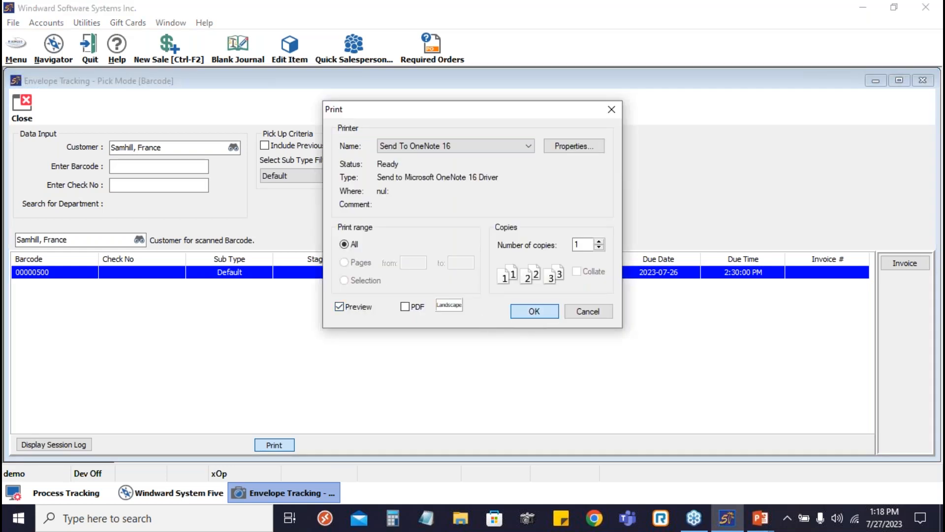
left_click(534, 311)
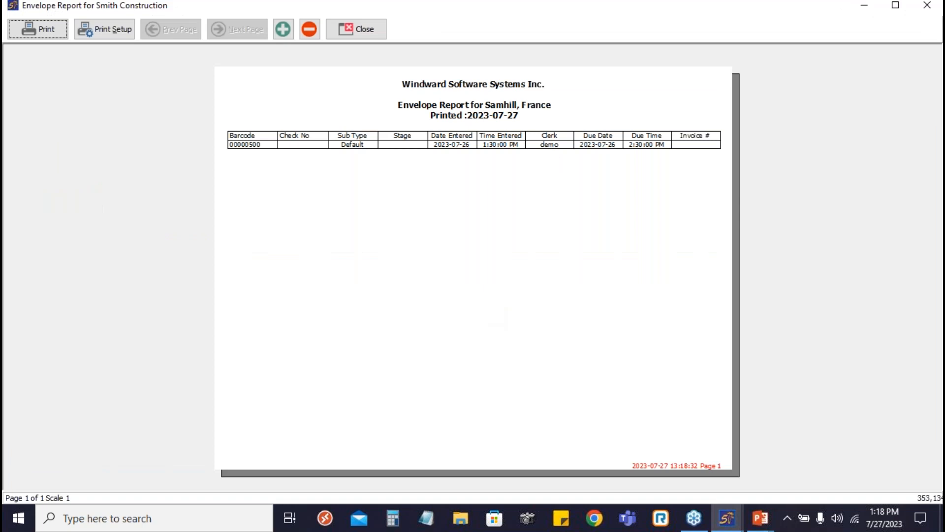
left_click(370, 35)
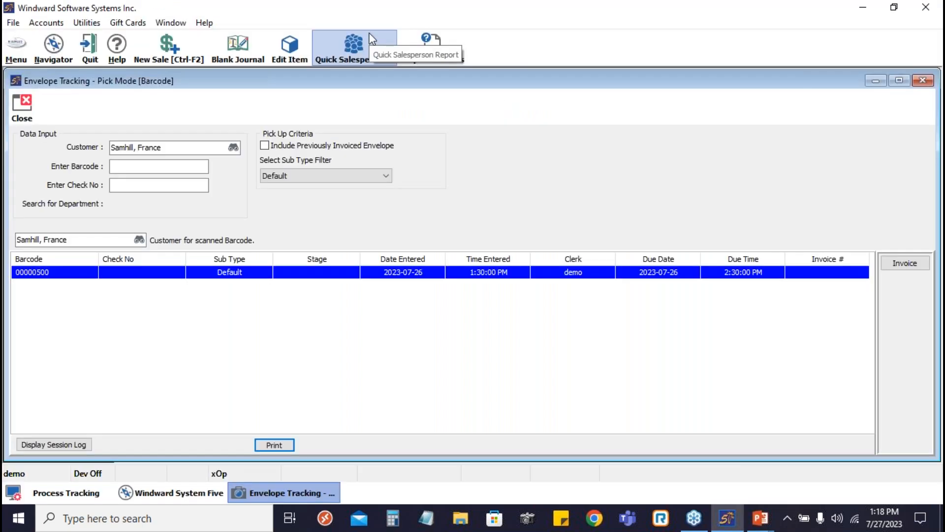
- Close the barcode pick-up window and open Envelope Pick Up By Customer, Complete for the same customer, acknowledging the customer note
left_click(23, 105)
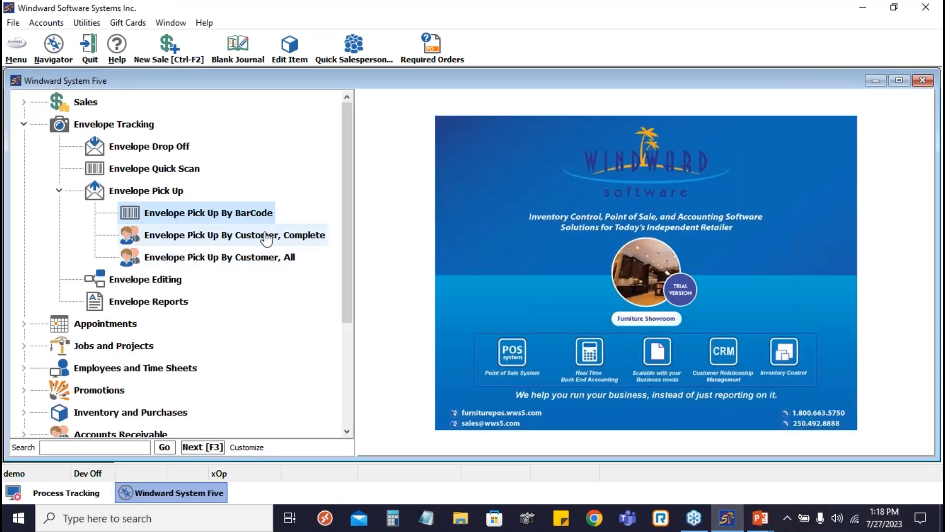
left_click(266, 238)
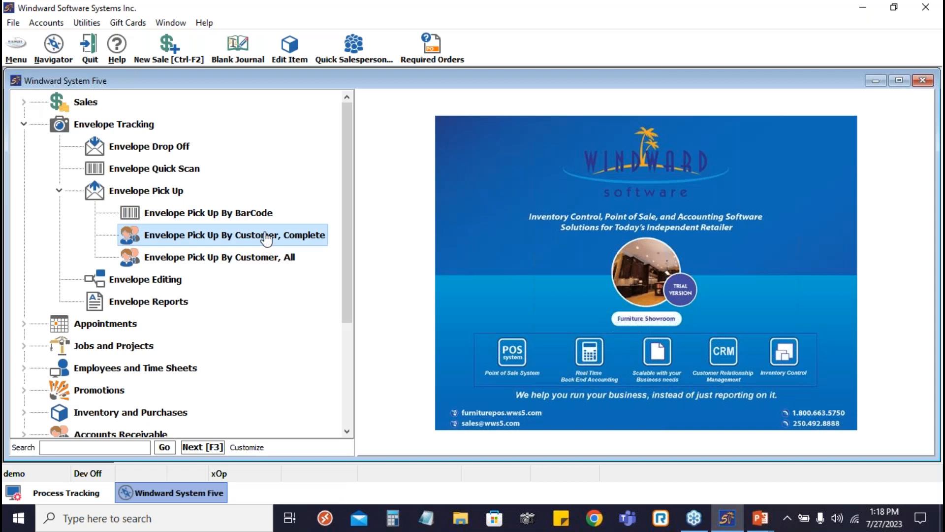
double_click(267, 239)
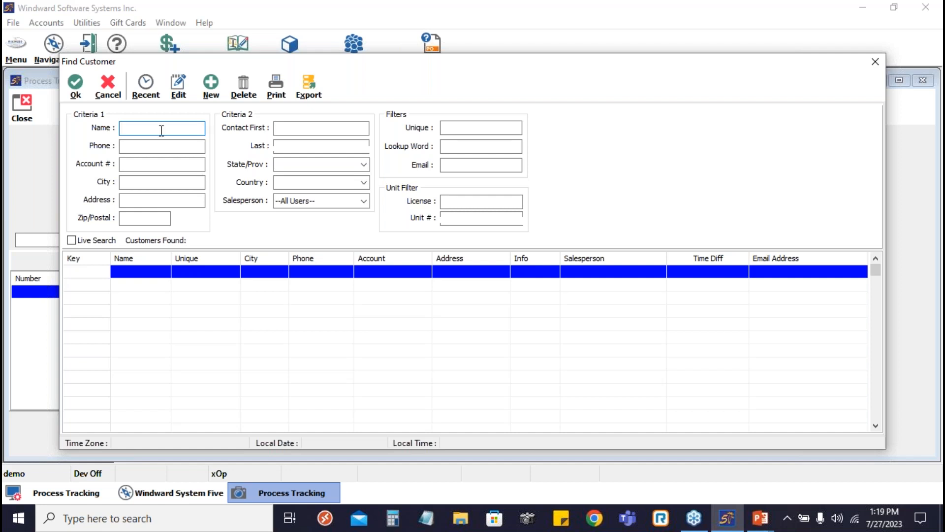
type("samhil")
key("Return")
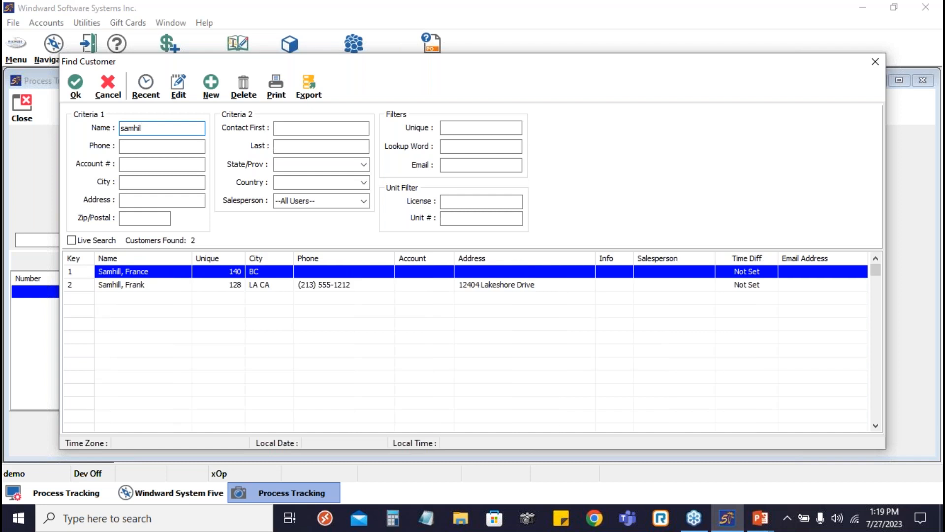
key("Return")
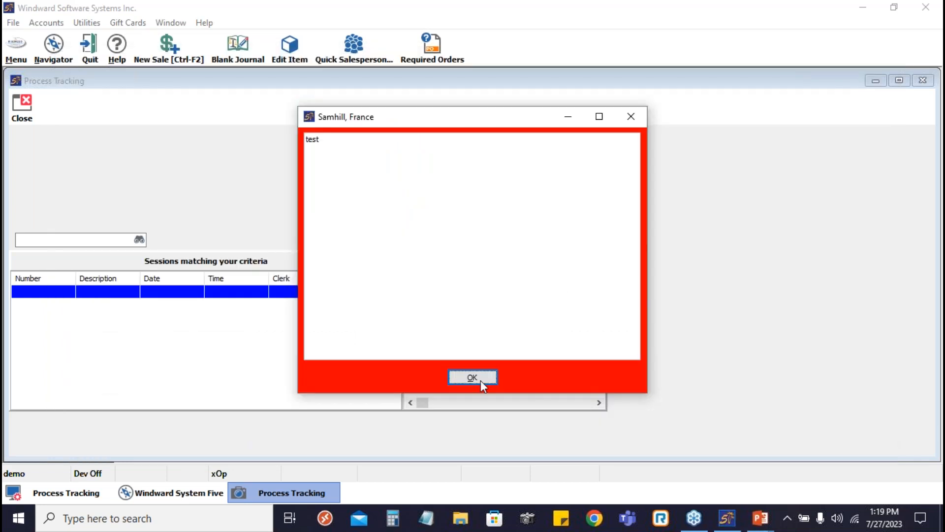
left_click(473, 377)
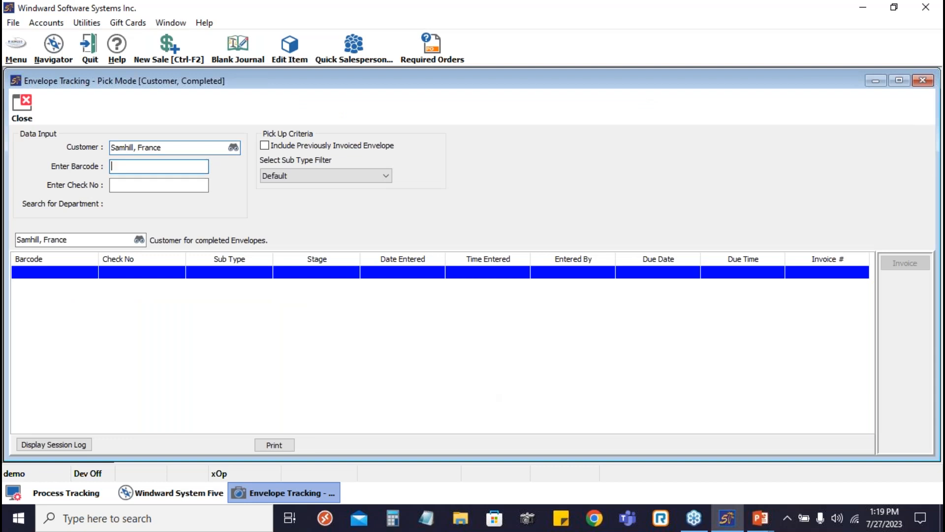
- Look up barcode 00000500 among the completed envelopes, include previously invoiced envelopes, and close the pick-up window
key("Tab")
key("Tab")
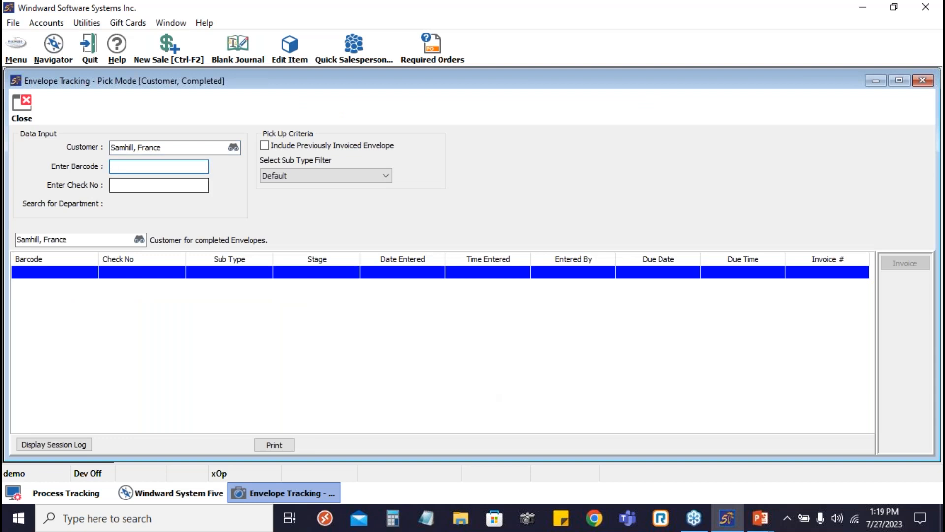
key("Tab")
type("000005")
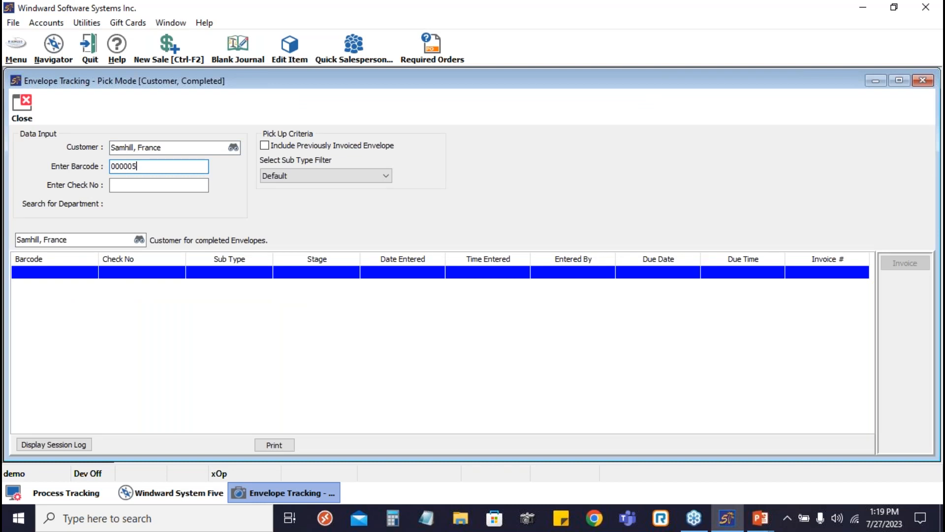
type("00")
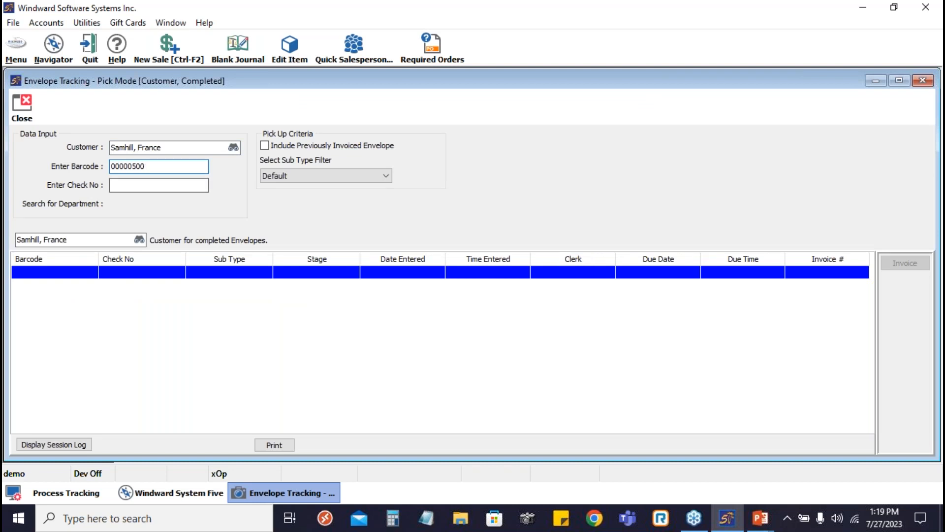
left_click(266, 147)
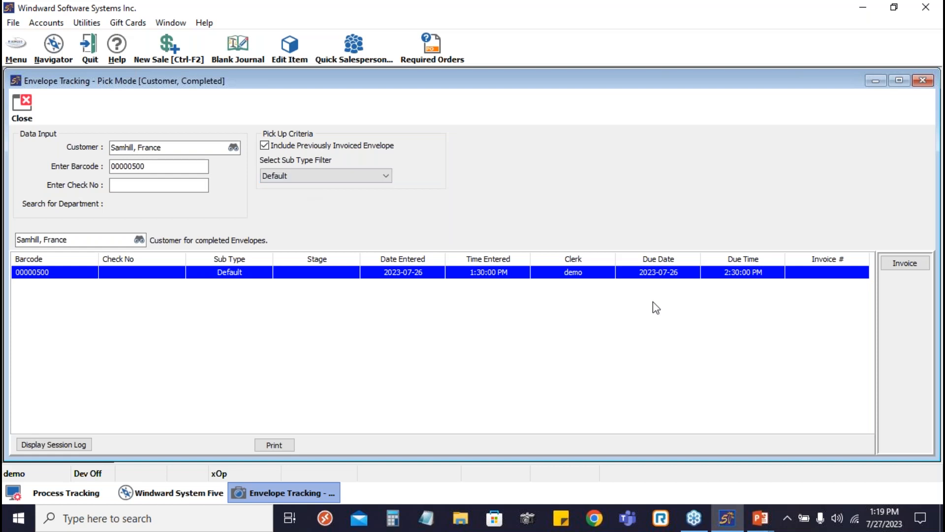
left_click(23, 104)
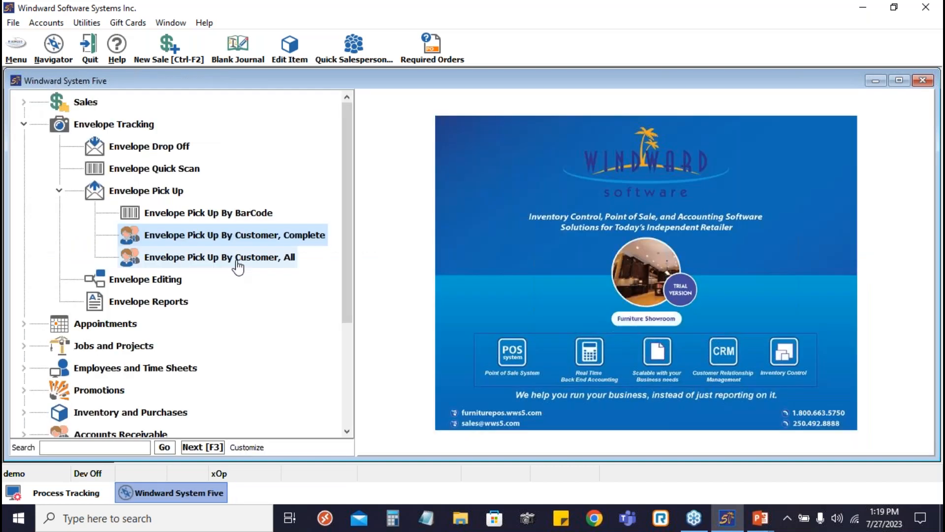
- Open Envelope Pick Up By Customer, All for the same customer, view the customer's envelopes, and close the window
left_click(236, 261)
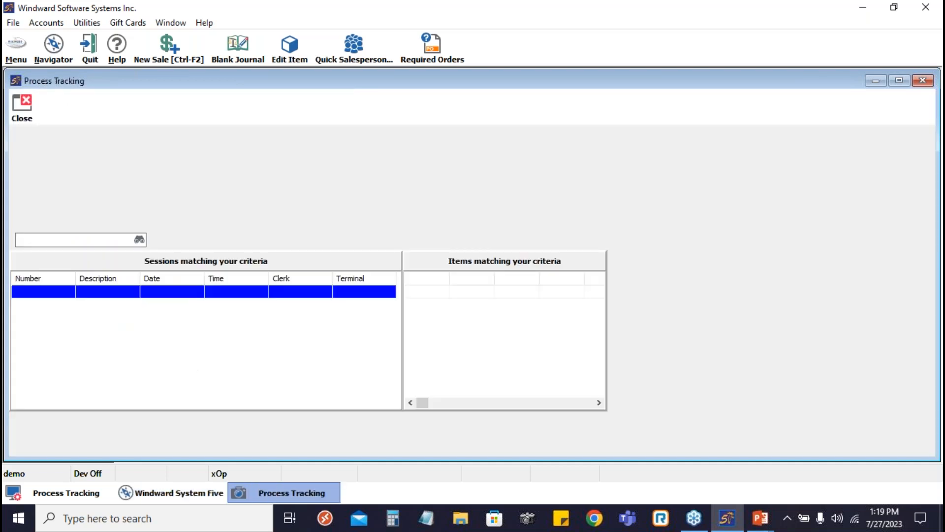
type("sa")
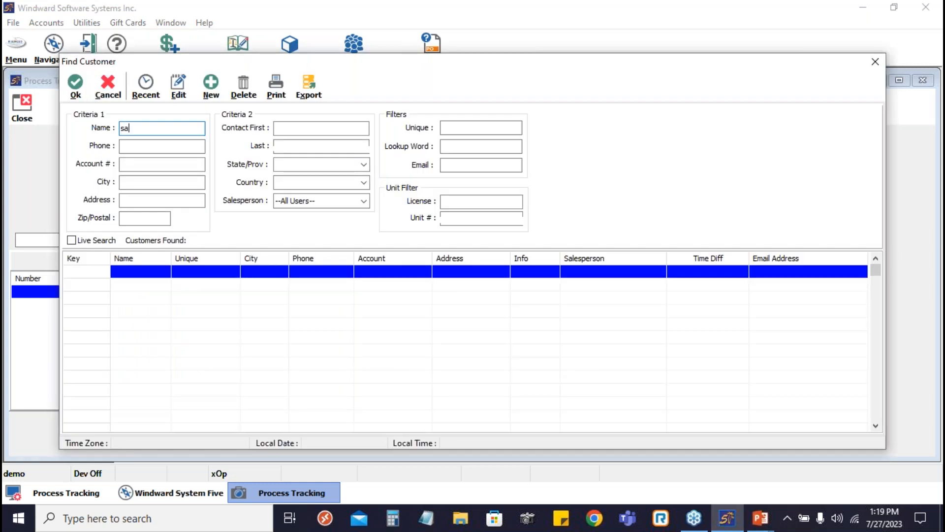
type("mhil")
key("Return")
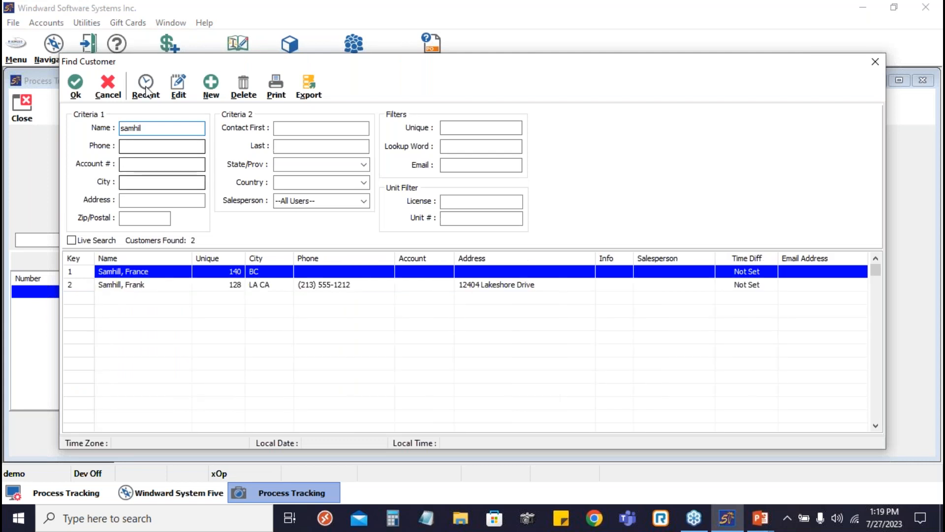
left_click(76, 87)
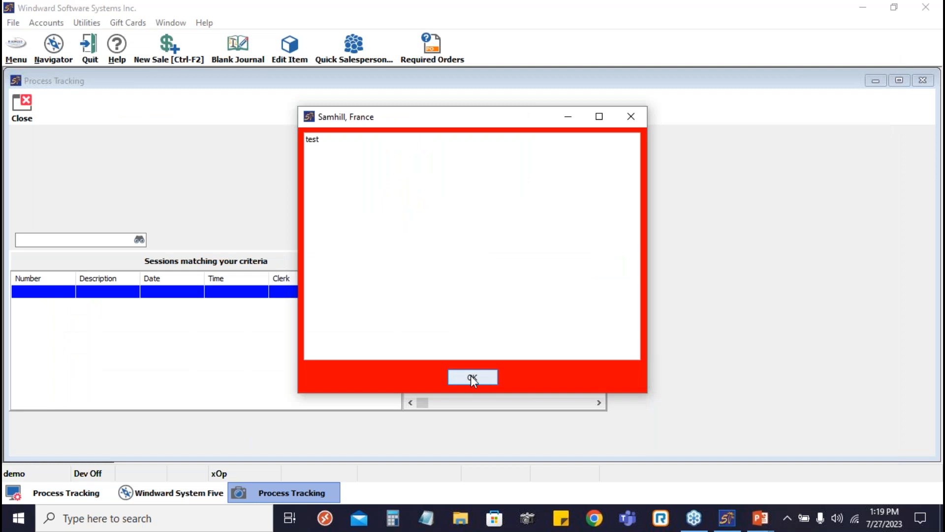
left_click(472, 377)
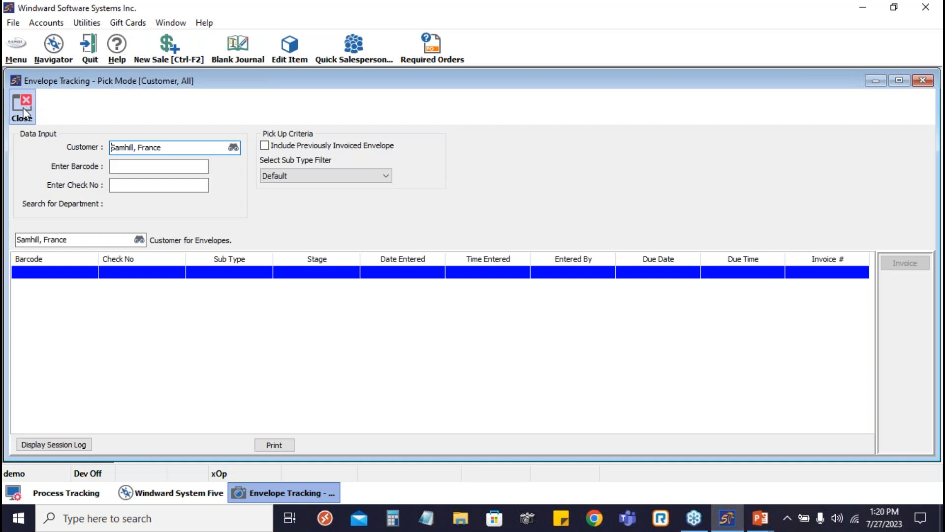
left_click(23, 112)
- Open Envelope Reports, clear the session date, and run a session search for all users and all terminals
double_click(94, 191)
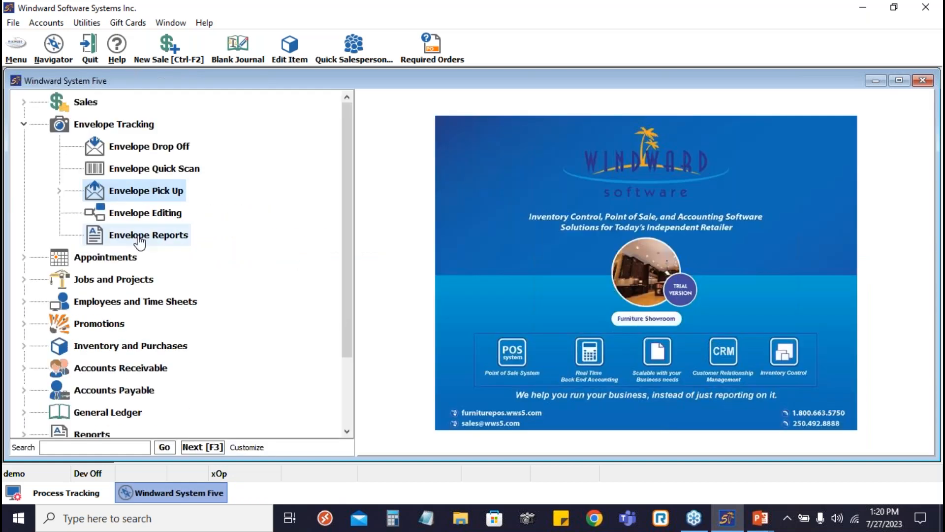
left_click(140, 242)
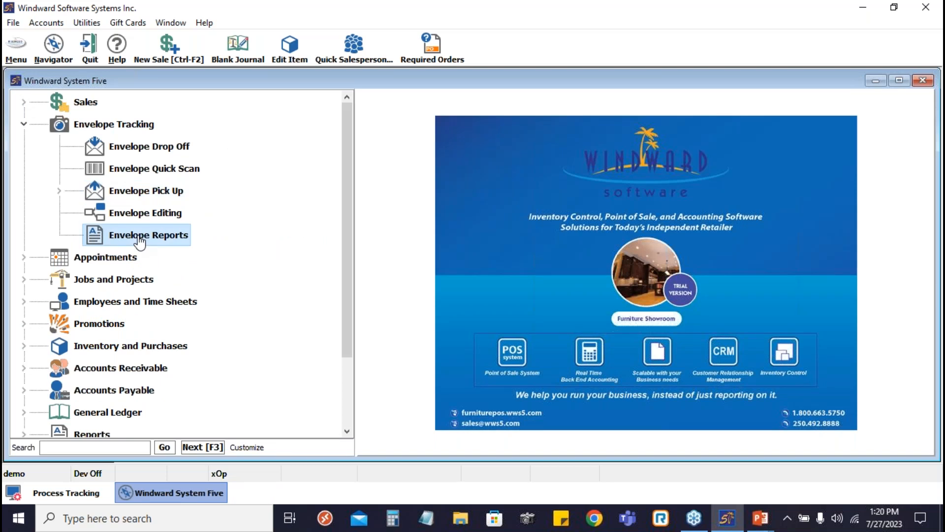
double_click(139, 238)
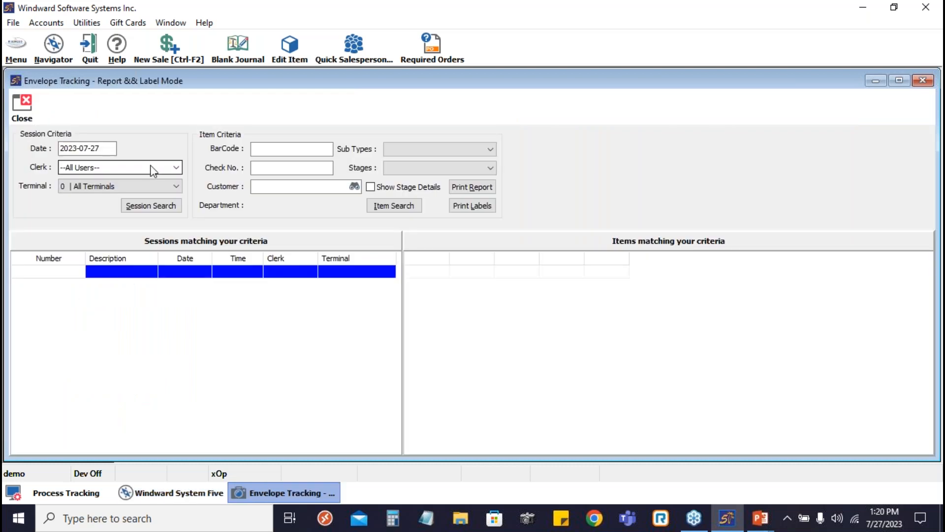
left_click(114, 148)
key("BackSpace")
key("BackSpace")
key("BackSpace")
key("BackSpace")
key("BackSpace")
key("BackSpace")
key("BackSpace")
key("BackSpace")
key("BackSpace")
key("BackSpace")
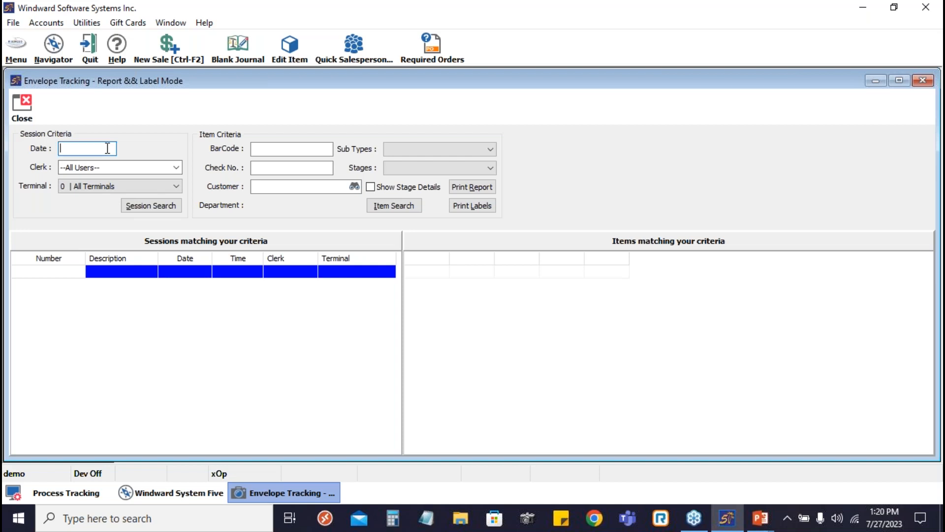
left_click(151, 205)
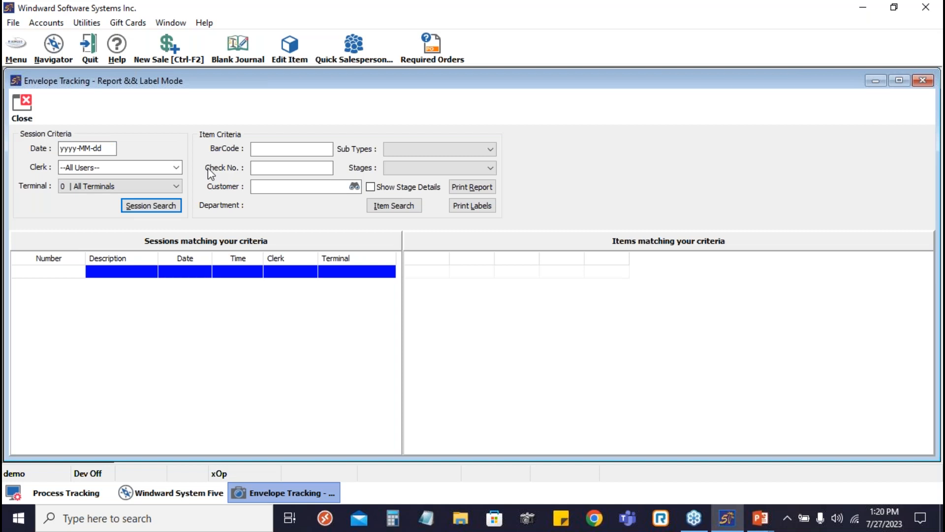
- Set the item barcode criterion to 00000500 and search for the sessions containing that envelope
left_click(280, 149)
type("00000")
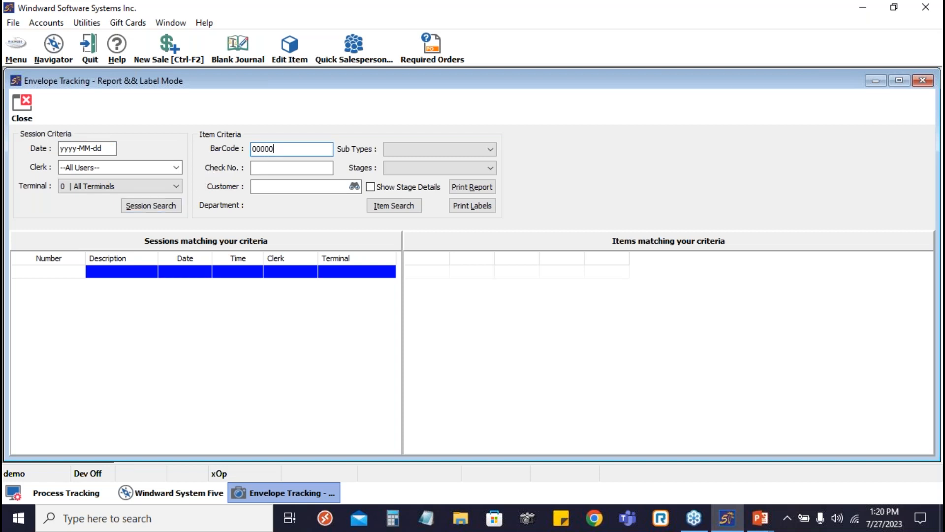
type("500")
key("Tab")
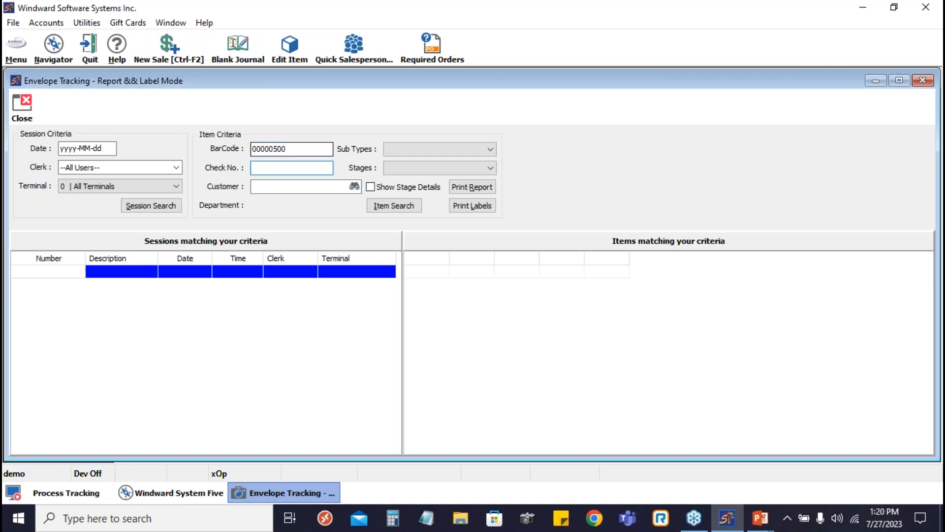
left_click(144, 207)
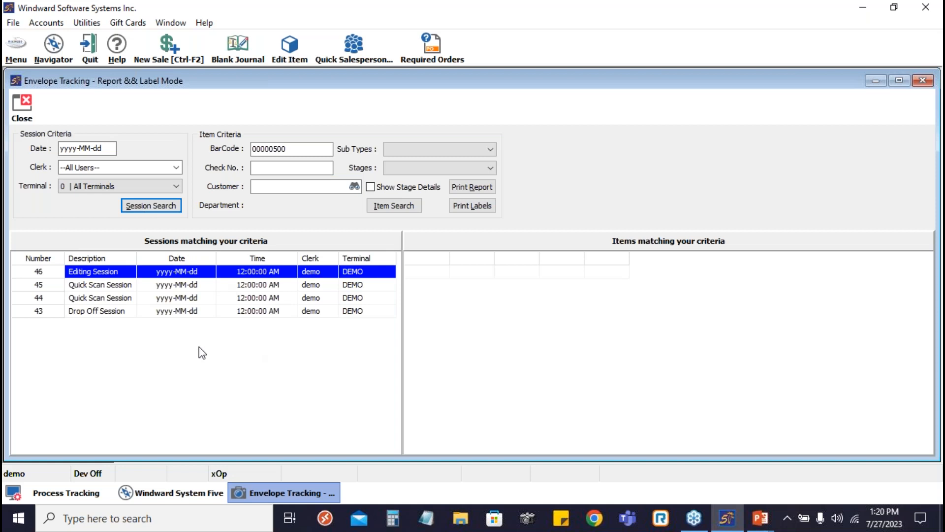
- Examine the items recorded in each matching Drop Off, Quick Scan and Editing session, ending on the Drop Off session
left_click(101, 312)
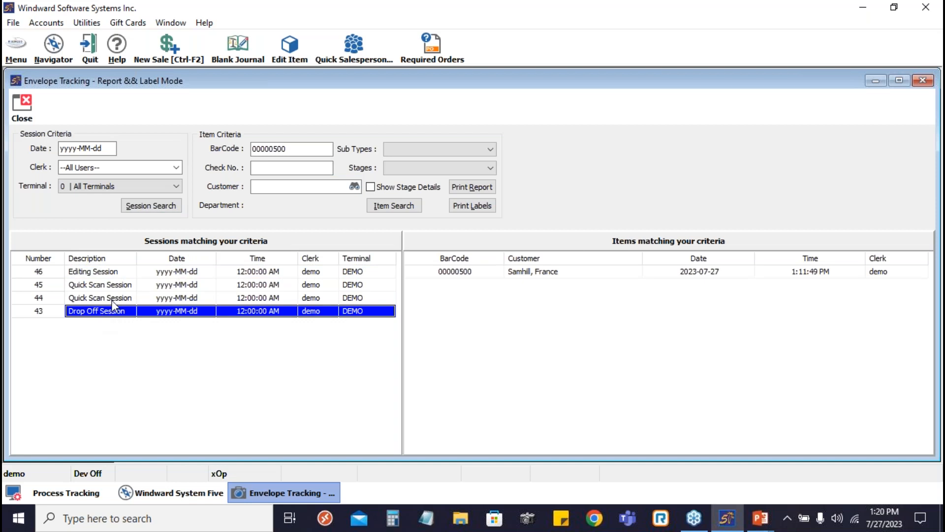
left_click(112, 301)
left_click(115, 311)
left_click(108, 298)
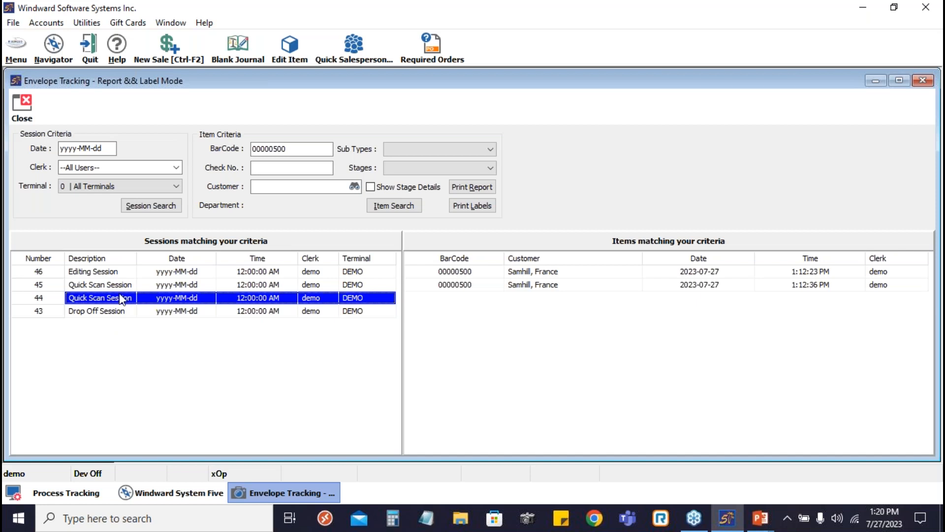
left_click(123, 287)
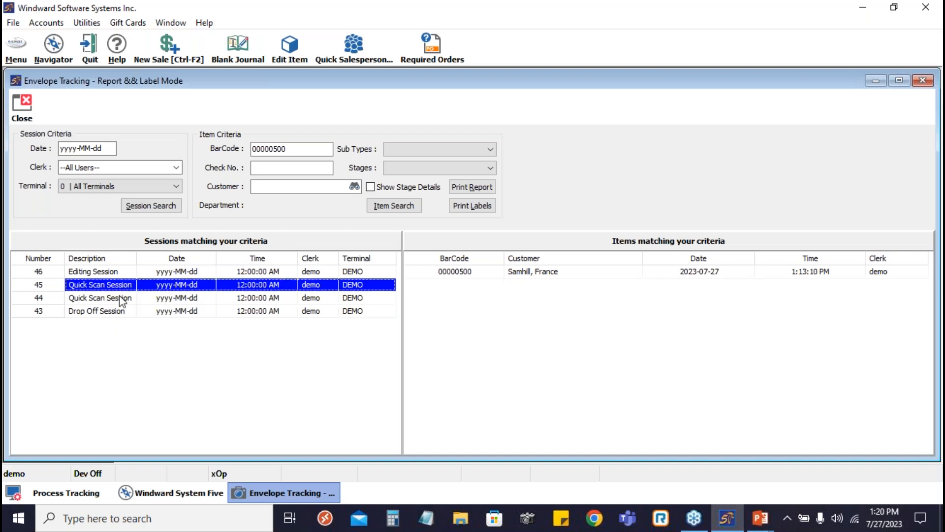
left_click(121, 299)
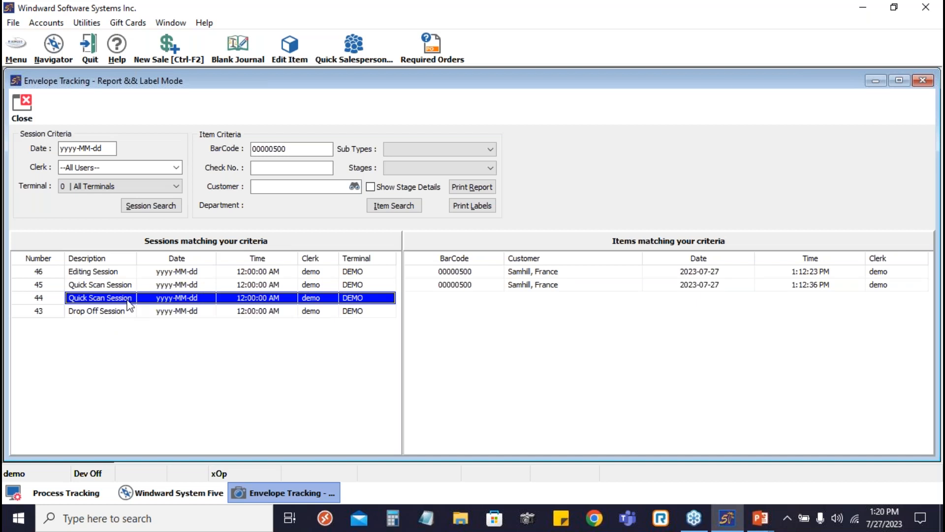
left_click(110, 273)
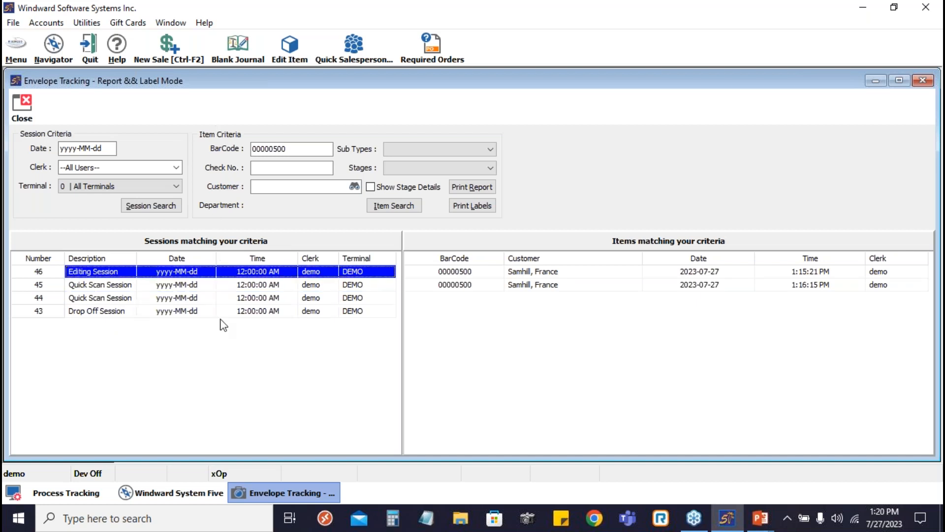
left_click(188, 286)
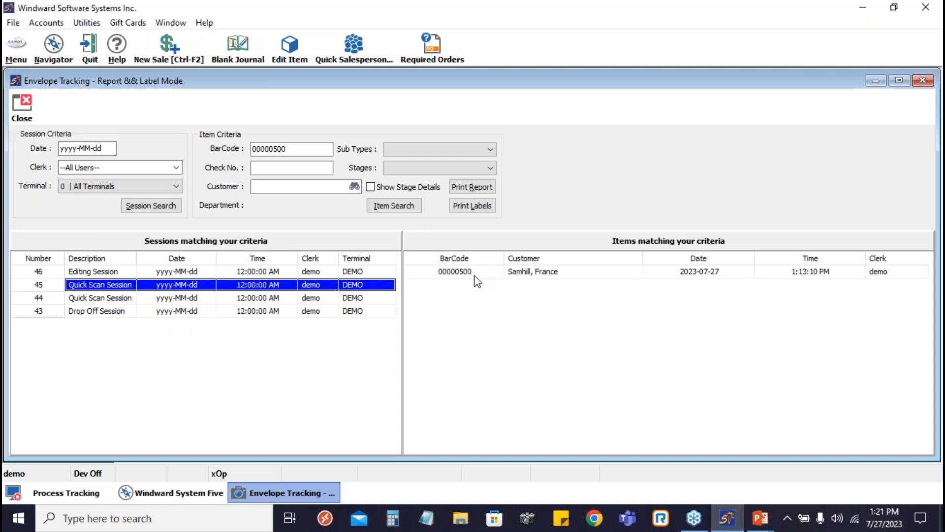
left_click(206, 298)
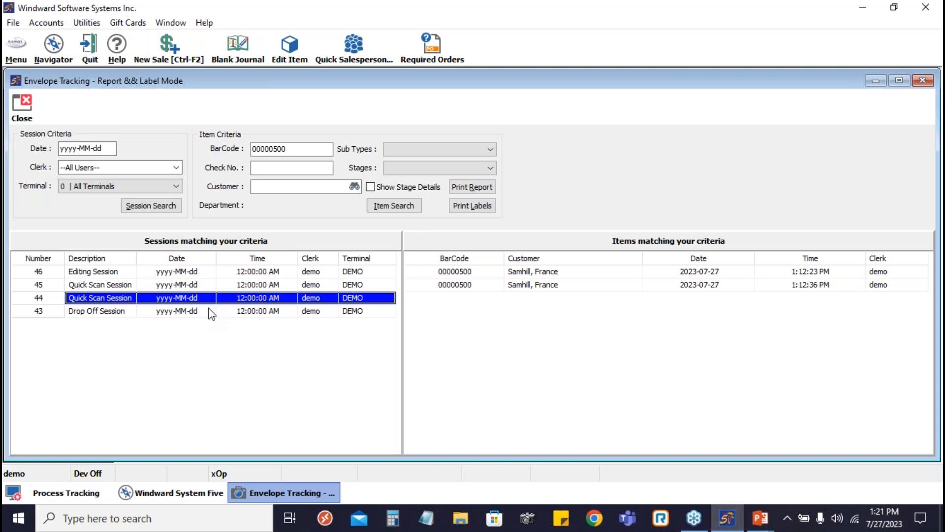
left_click(211, 313)
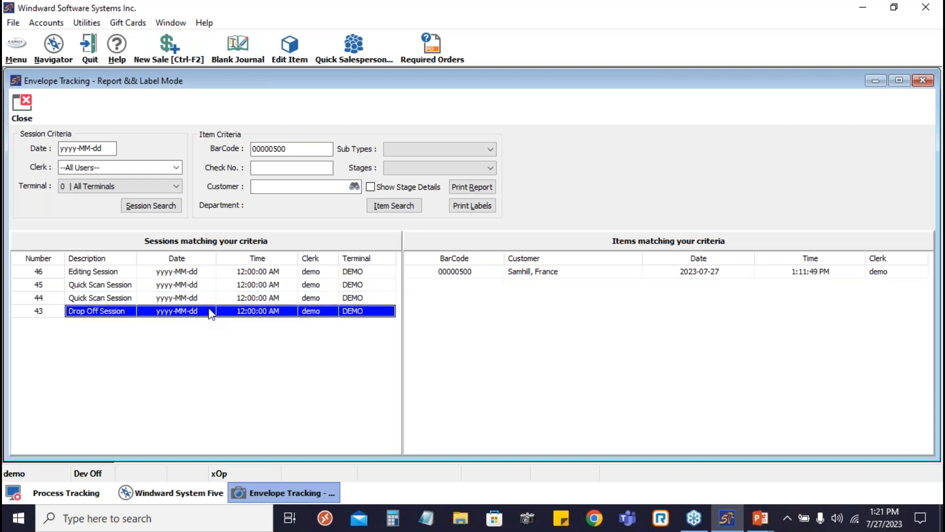
- Turn on Show Stage Details and try to print labels for the envelope with barcode 00000500
left_click(371, 187)
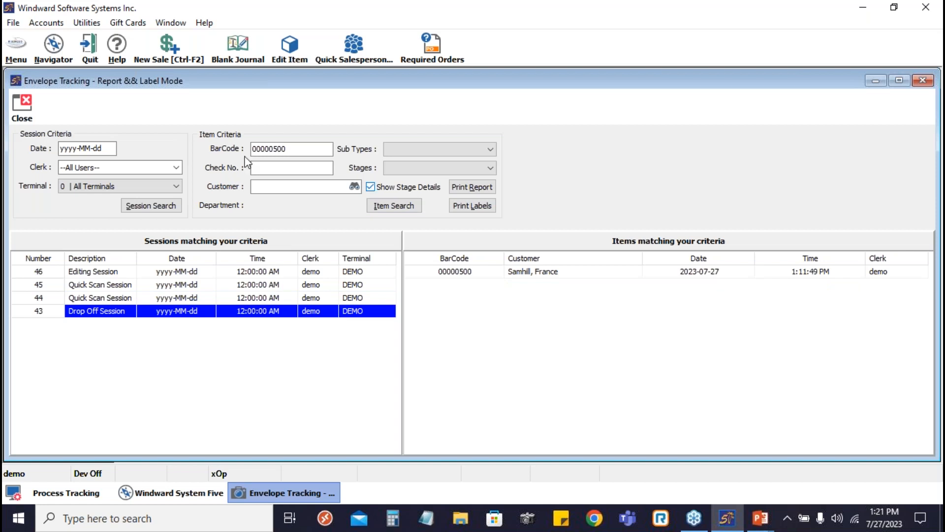
left_click(486, 206)
left_click(551, 212)
left_click(475, 210)
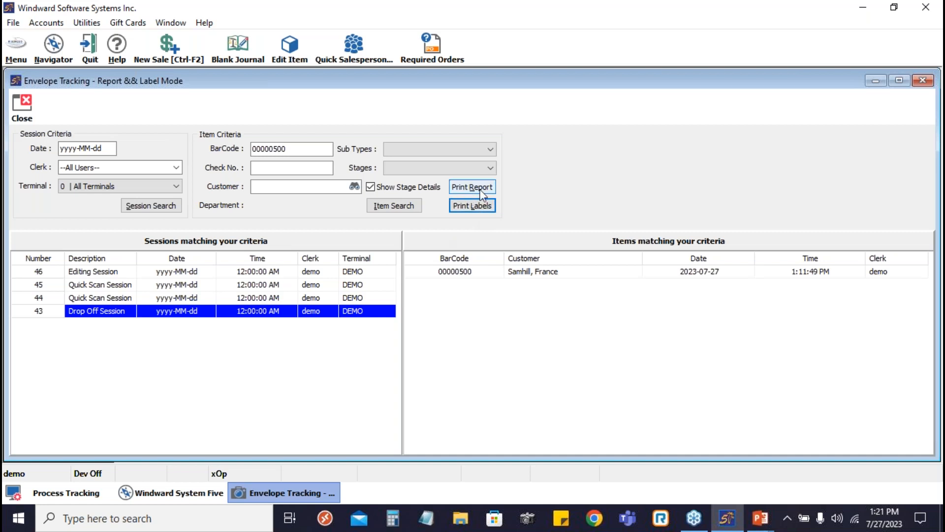
- Preview the envelope report with stage details for barcode 00000500, and close the preview
left_click(482, 193)
left_click(339, 306)
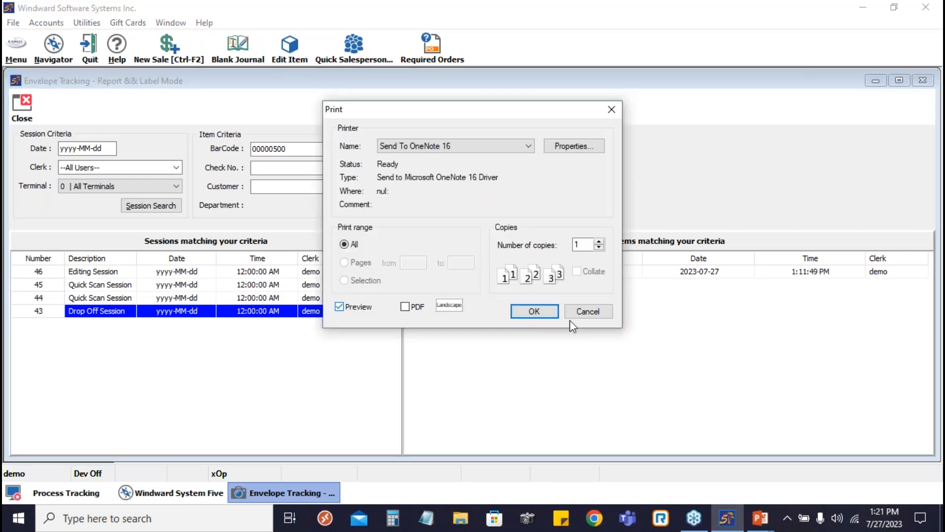
left_click(545, 316)
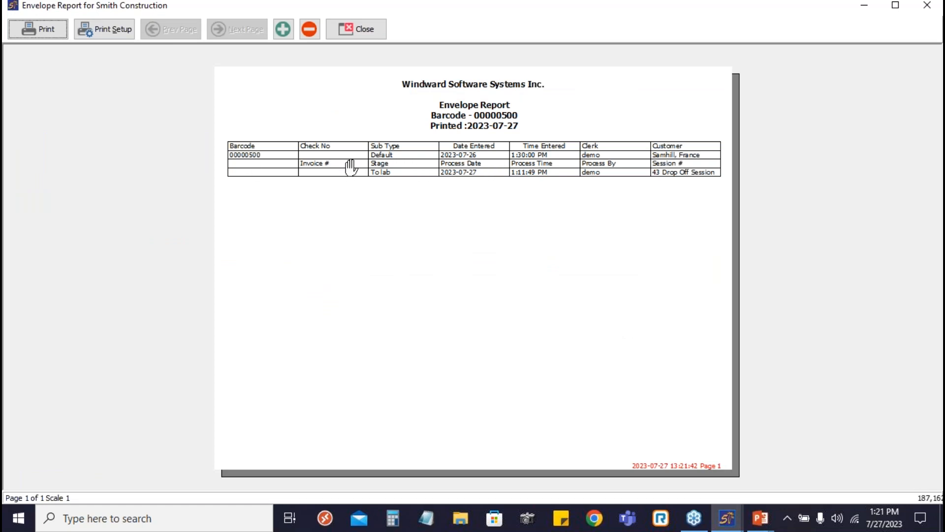
left_click(365, 22)
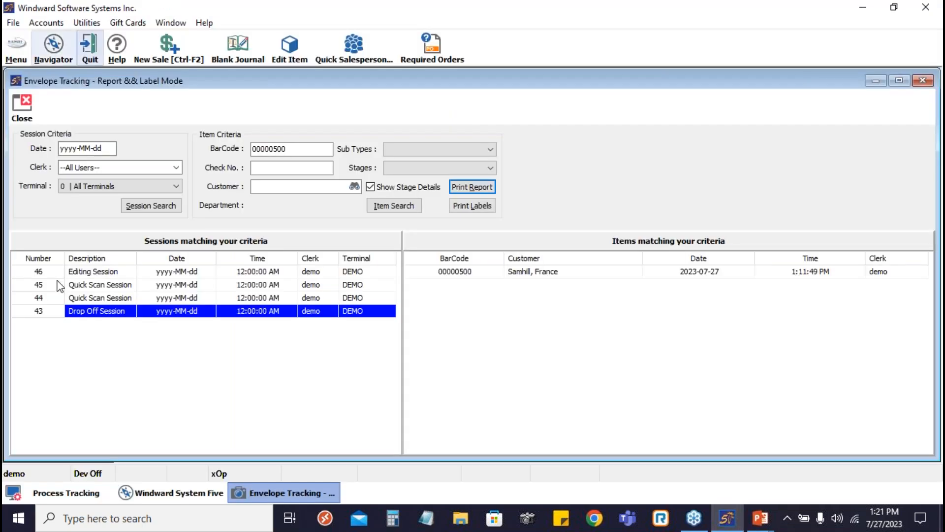
- Browse the form and label designers in Setup Tools to locate the Envelope Label Designer without opening it
left_click(16, 49)
mouse_move(74, 306)
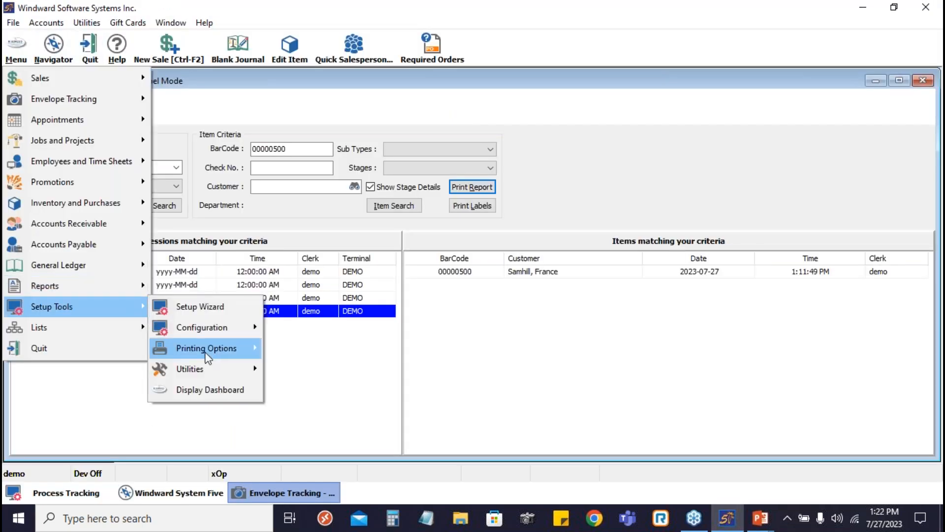
mouse_move(206, 354)
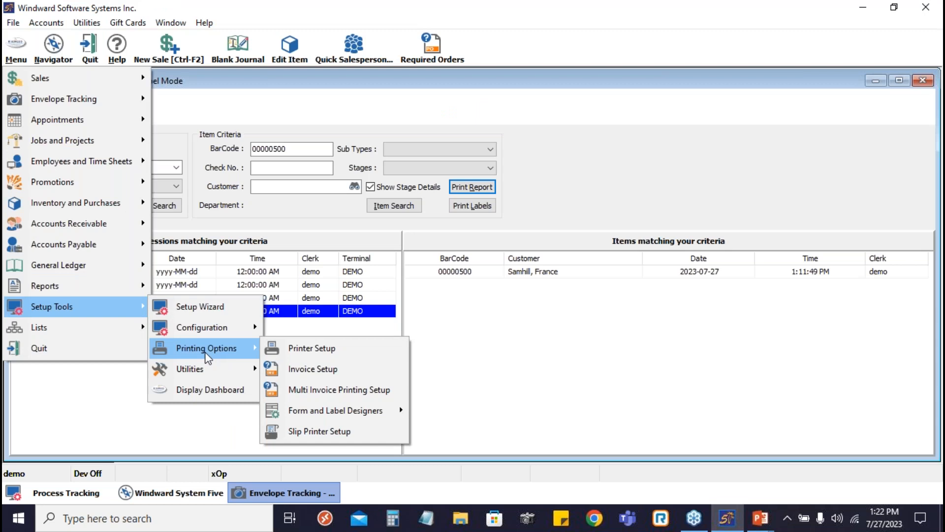
mouse_move(315, 408)
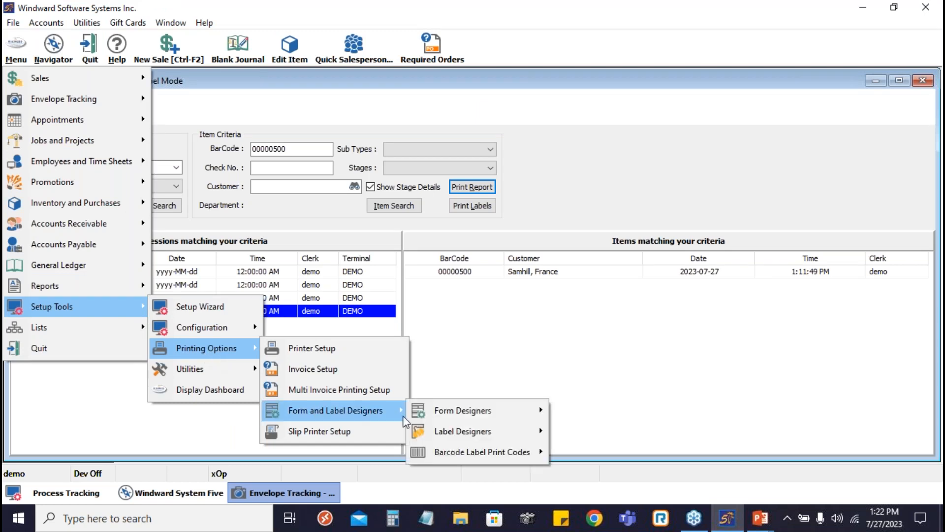
mouse_move(471, 425)
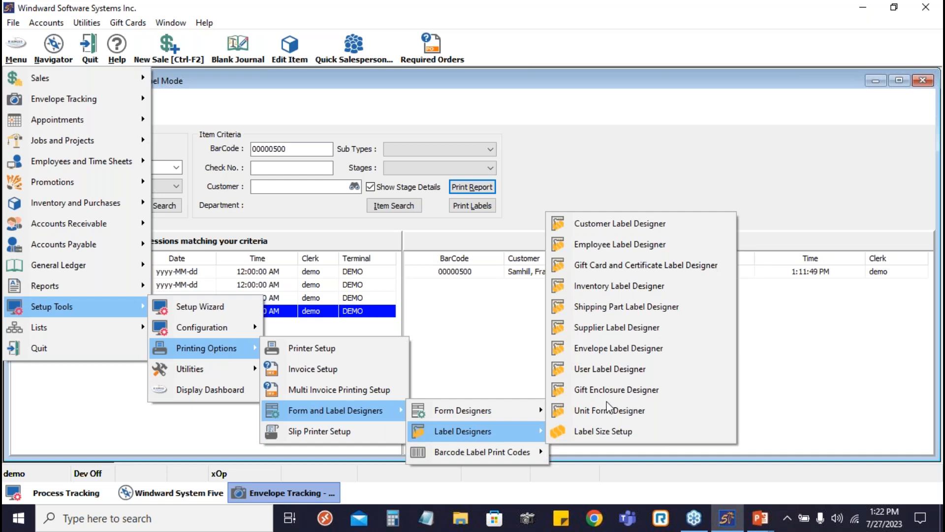
mouse_move(512, 414)
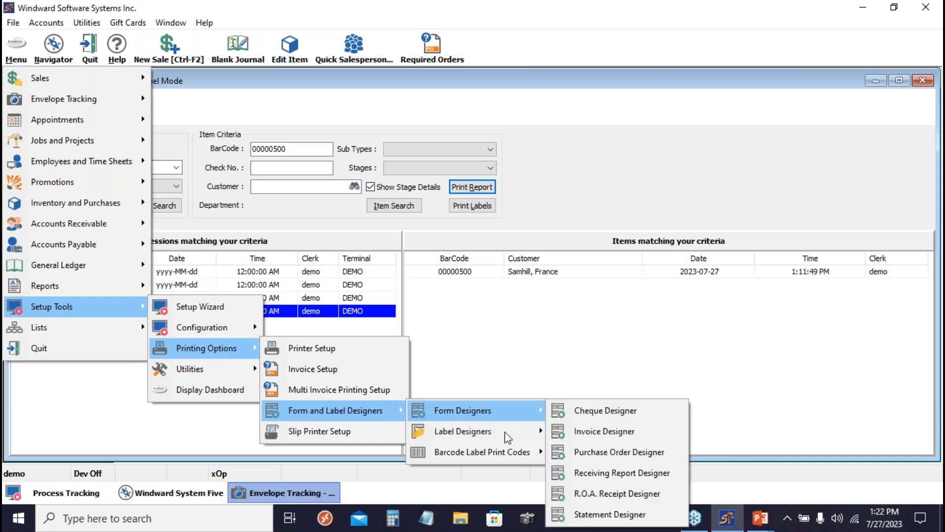
mouse_move(508, 441)
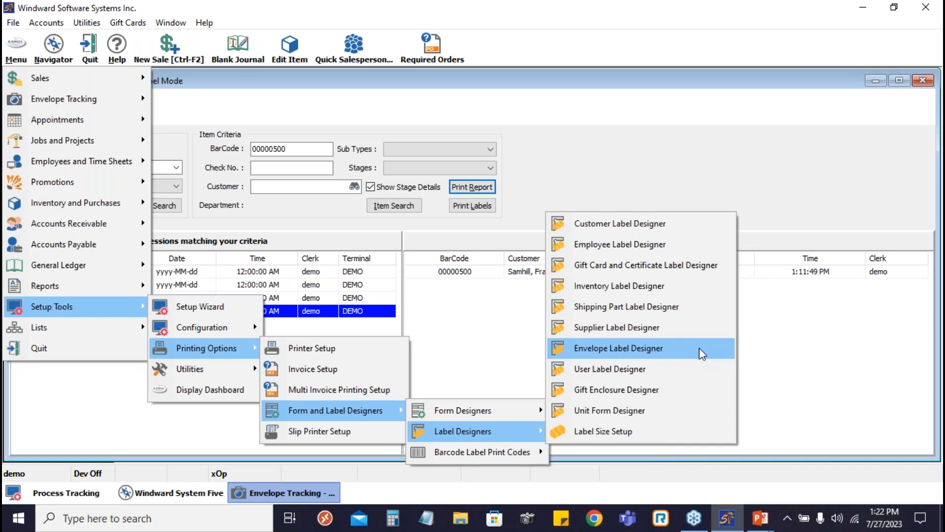
left_click(675, 122)
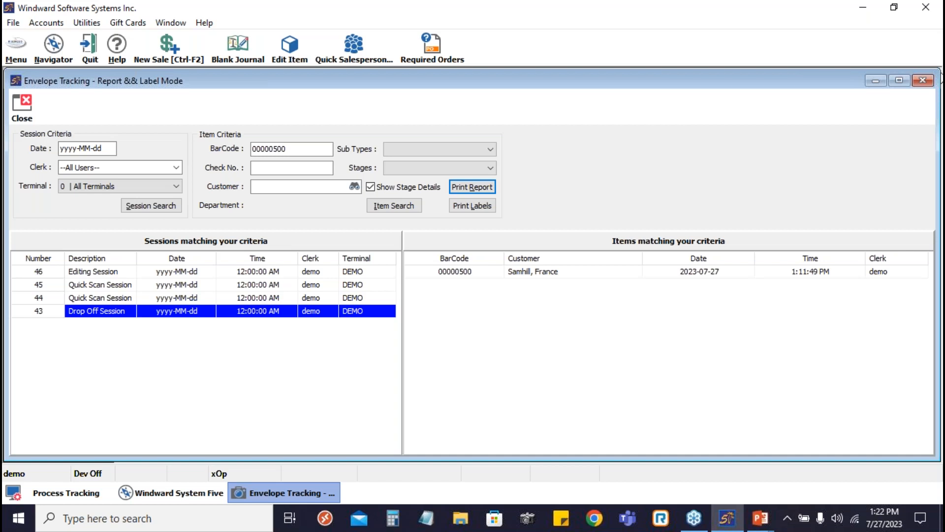
left_click(935, 64)
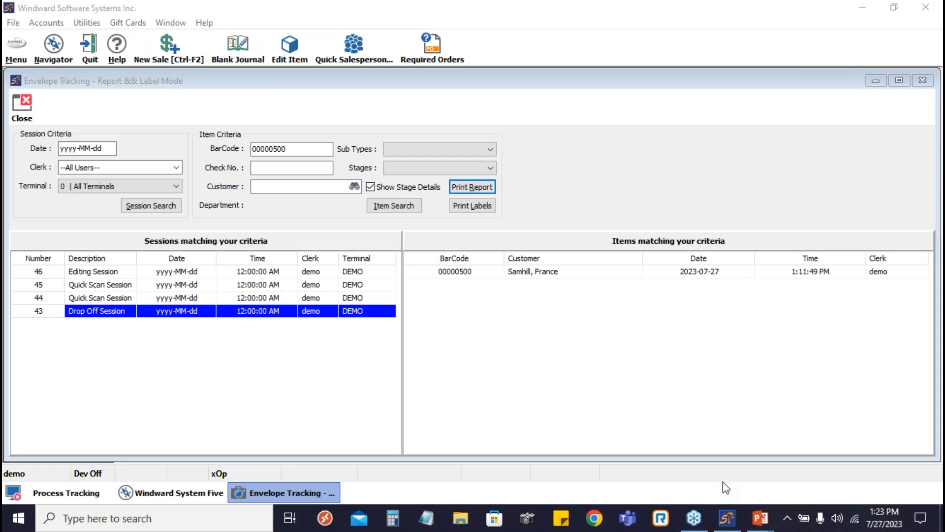
left_click(733, 528)
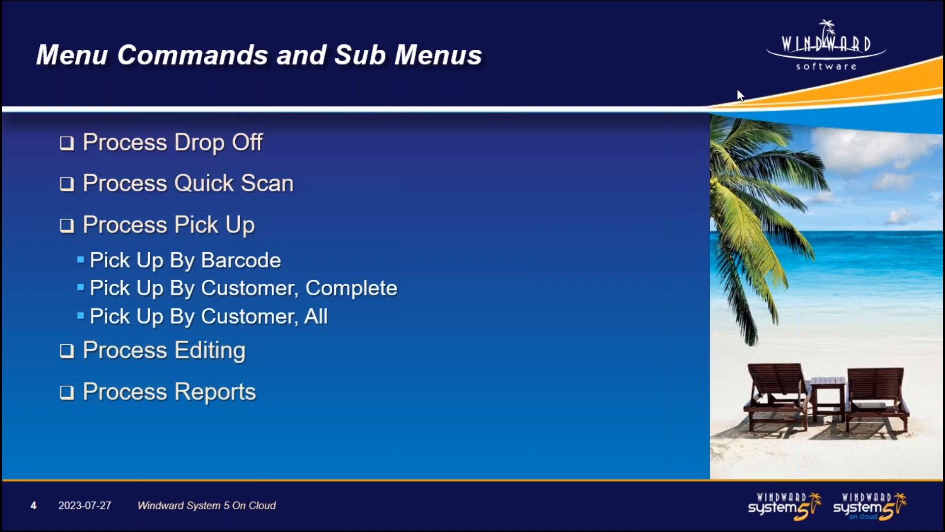
- Switch from the slides back to Windward System Five and bring up the Process Tracking page of the Setup Wizard
key("alt+Tab")
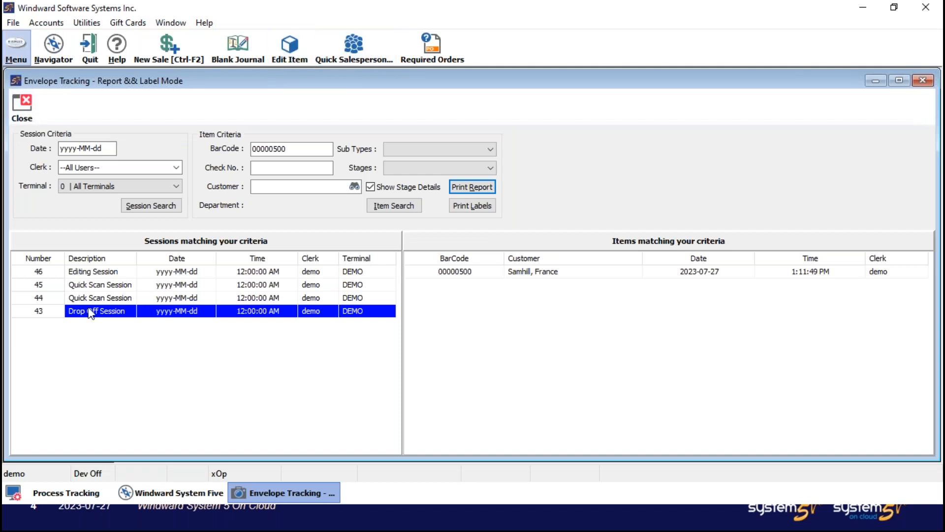
mouse_move(89, 309)
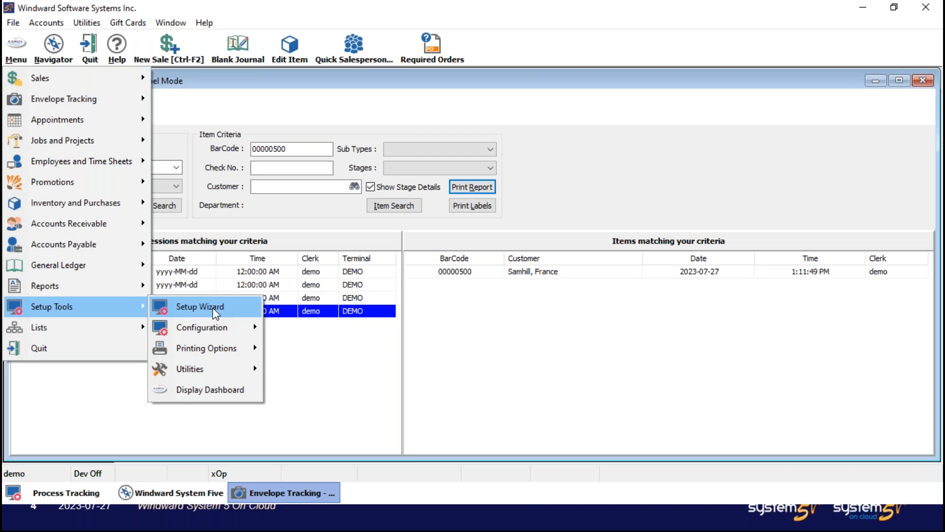
left_click(215, 310)
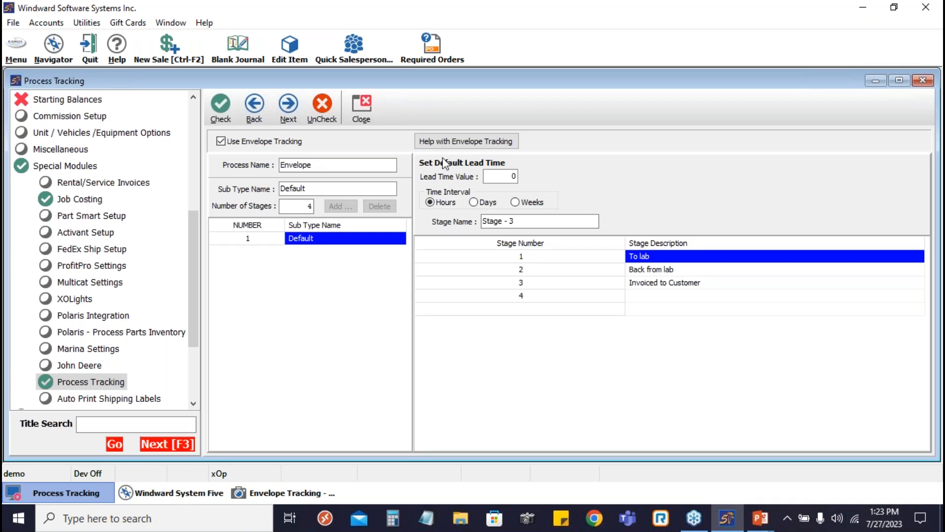
- Add a new envelope sub type named test with 10 stages
left_click(360, 185)
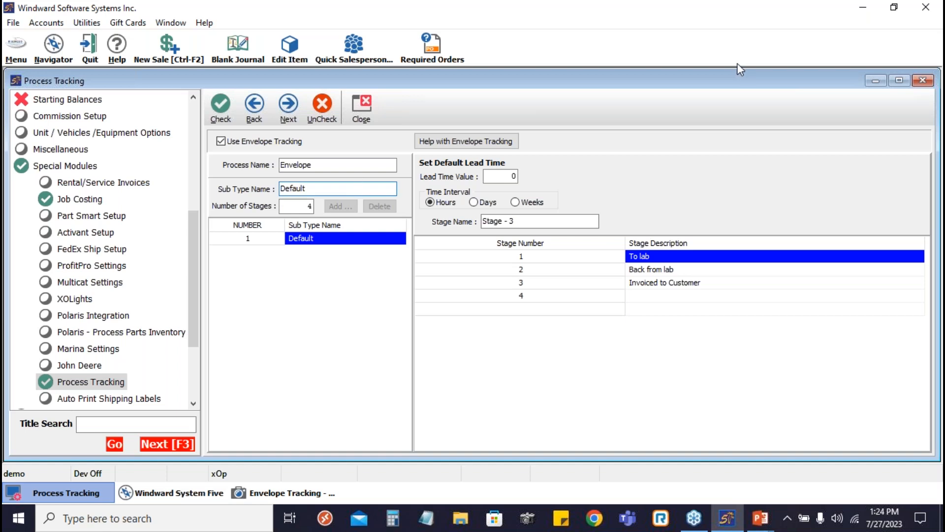
key("BackSpace")
key("BackSpace")
key("BackSpace")
key("BackSpace")
key("BackSpace")
key("BackSpace")
key("BackSpace")
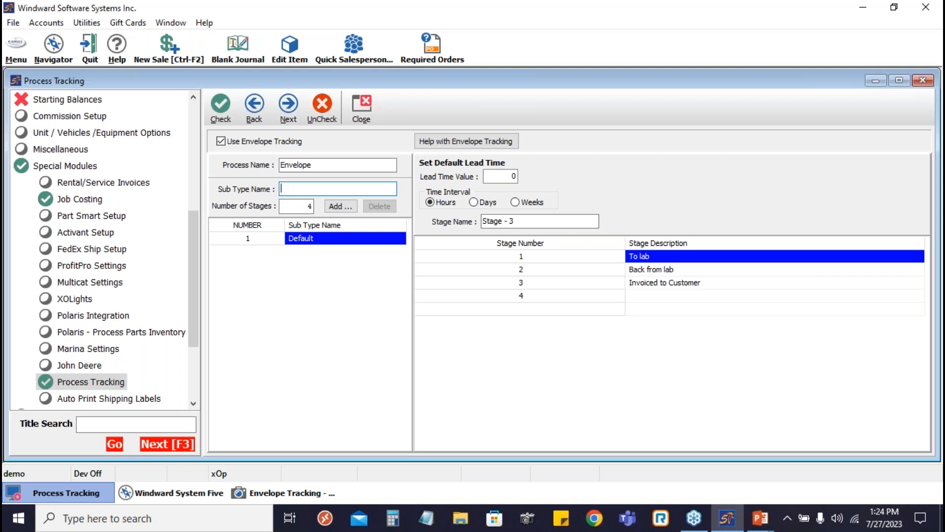
type("test")
double_click(309, 206)
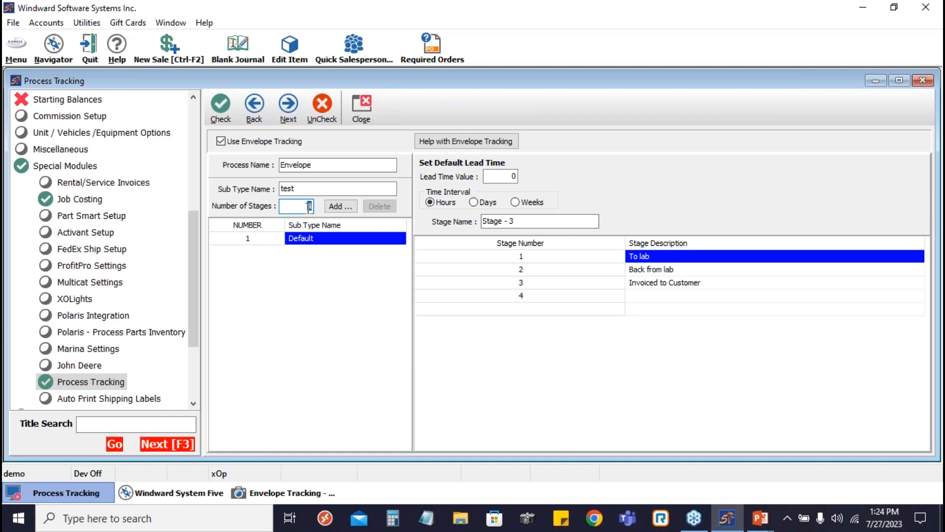
type("5")
key("BackSpace")
type("10")
left_click(337, 207)
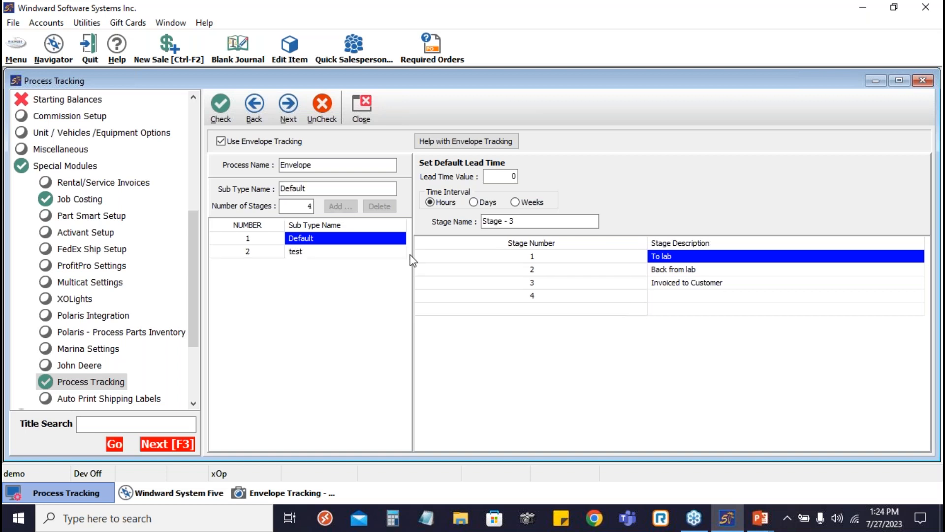
- Select the test sub type and shorten its third stage name to Stag
left_click(333, 251)
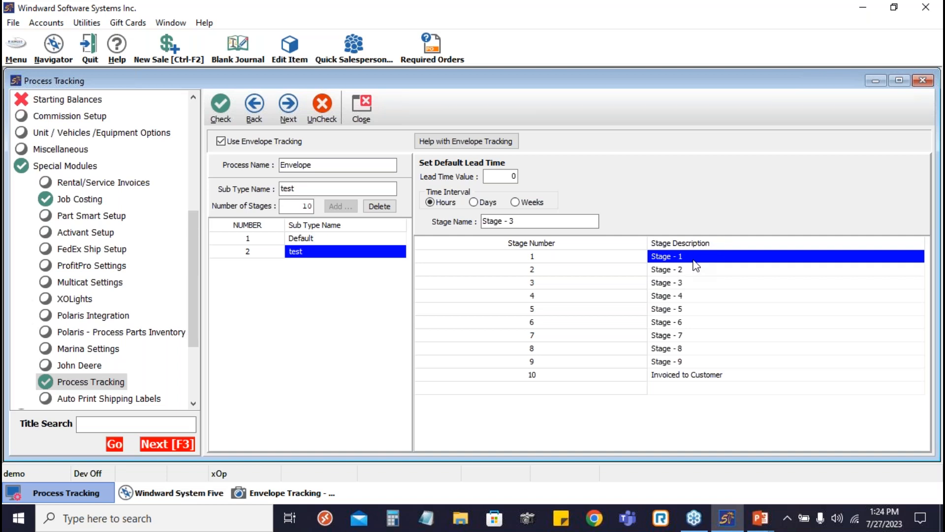
left_click(555, 222)
key("BackSpace")
key("BackSpace")
key("BackSpace")
key("BackSpace")
key("BackSpace")
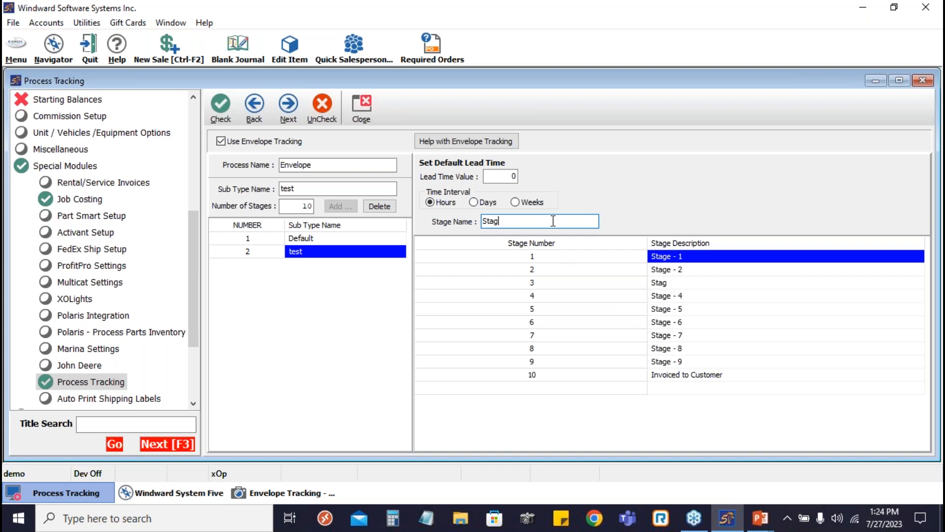
- Rename stage 1 of the test sub type to "to lab"
left_click(682, 268)
left_click(681, 256)
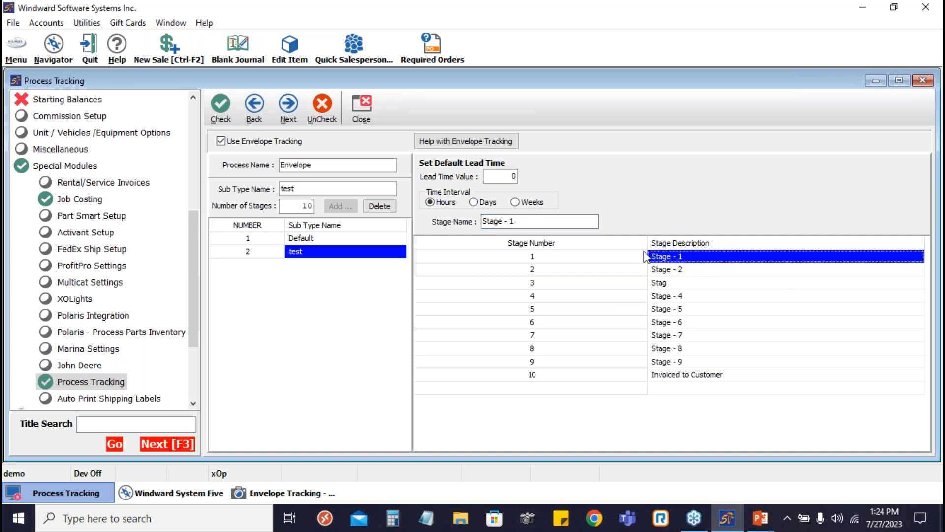
left_click(530, 220)
key("BackSpace")
key("BackSpace")
key("BackSpace")
key("BackSpace")
key("BackSpace")
key("BackSpace")
key("BackSpace")
key("BackSpace")
key("BackSpace")
type("en")
key("BackSpace")
key("BackSpace")
type("to lab")
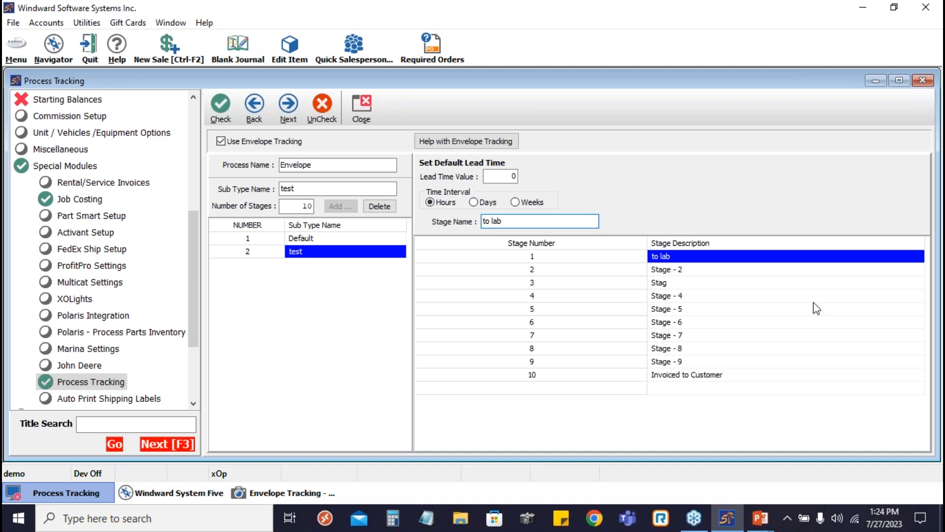
- Open the stage 2 name of the test sub type for editing
left_click(718, 270)
left_click(521, 222)
double_click(531, 221)
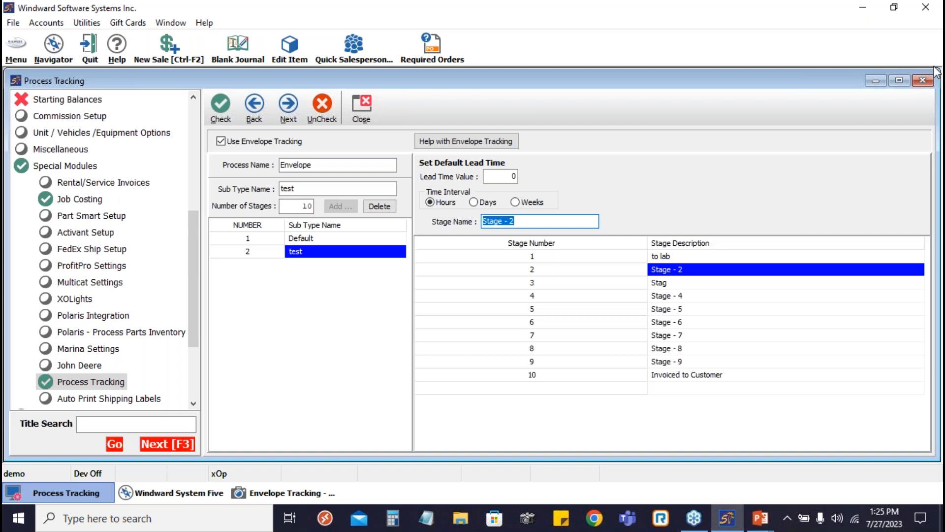
left_click(940, 190)
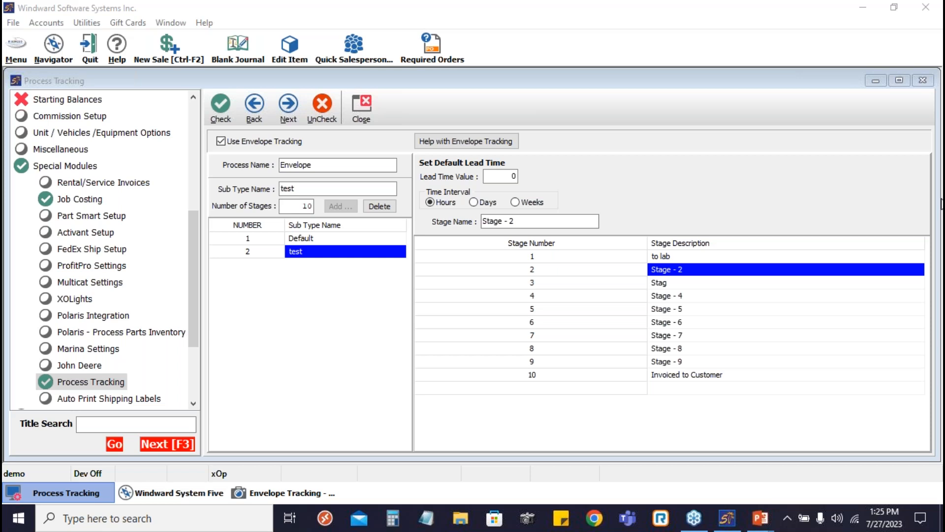
- Return to the Envelope Tracking report window and select the day part of the session date criterion
left_click(265, 494)
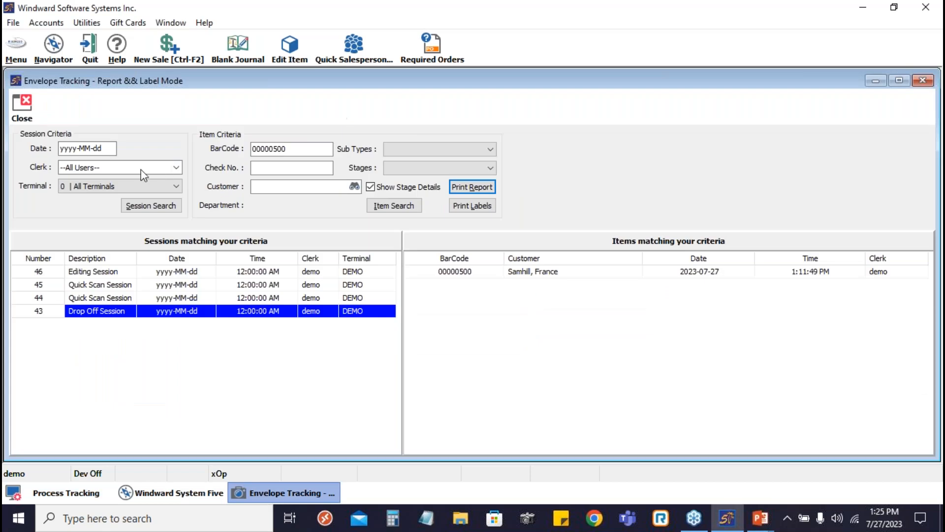
left_click(104, 147)
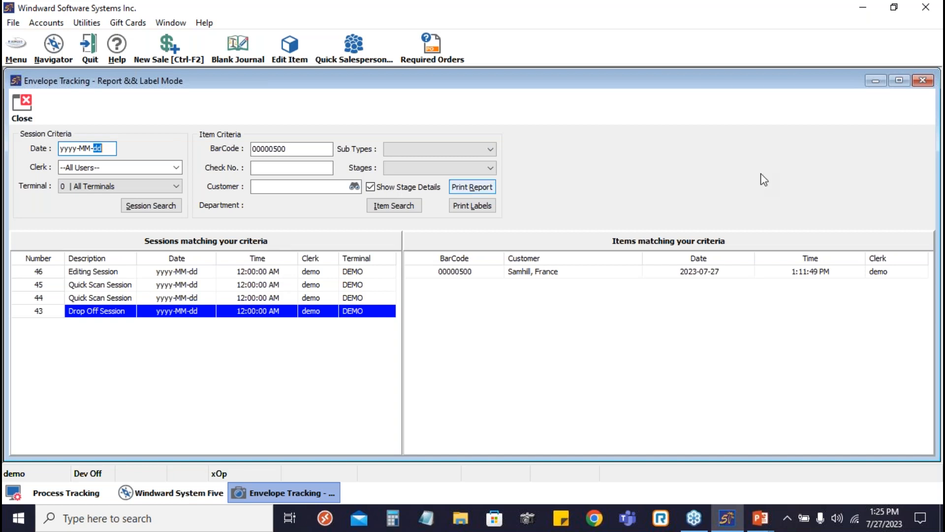
left_click(941, 188)
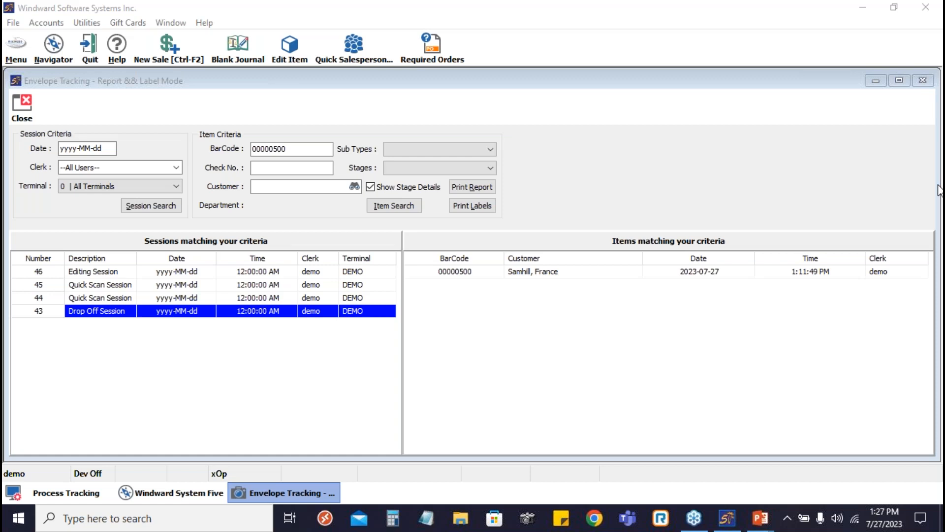
left_click(375, 106)
left_click(14, 49)
mouse_move(76, 102)
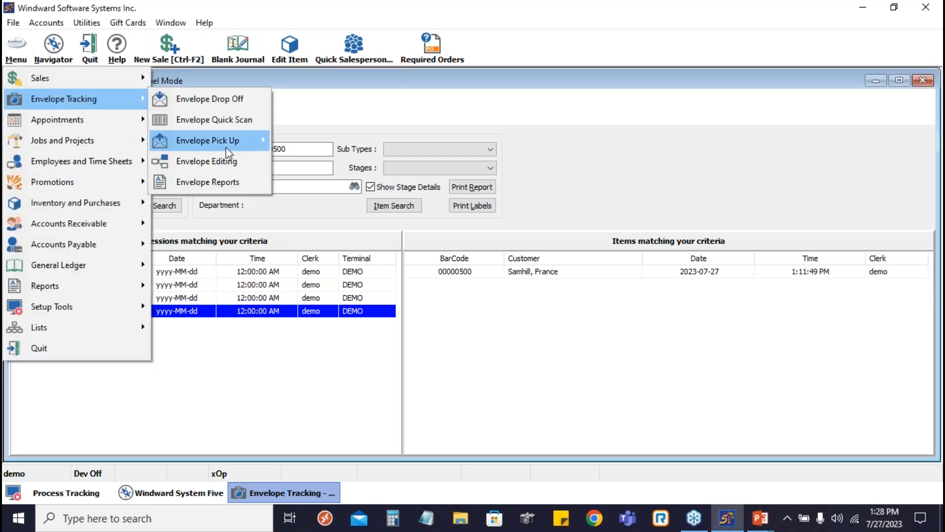
mouse_move(226, 146)
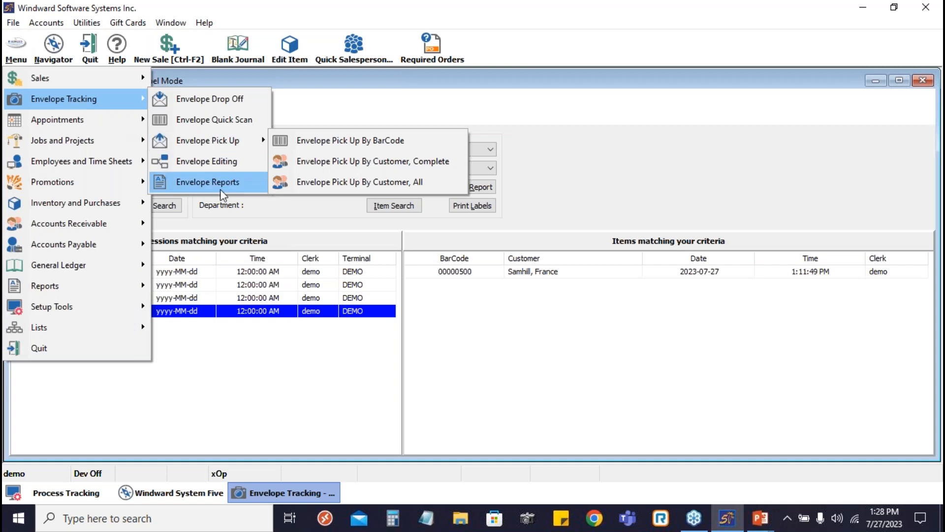
left_click(237, 182)
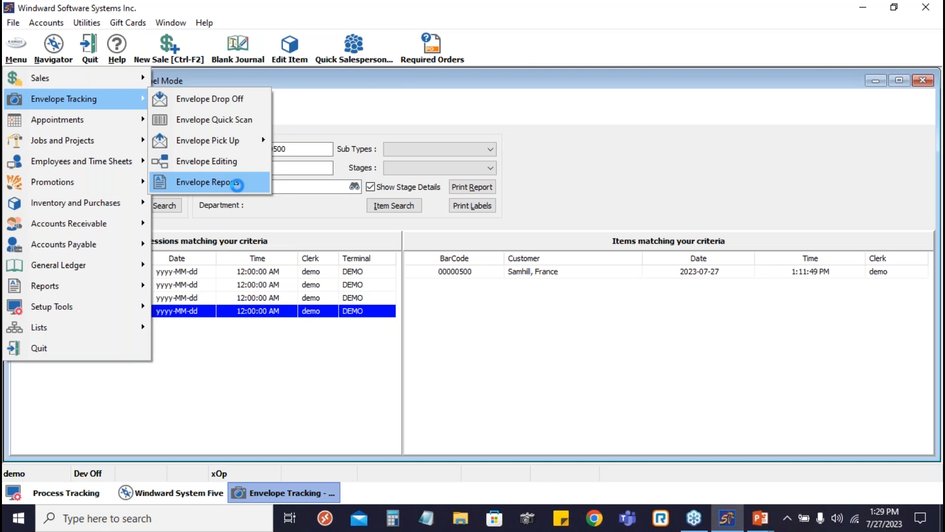
left_click(236, 184)
right_click(183, 315)
left_click(85, 389)
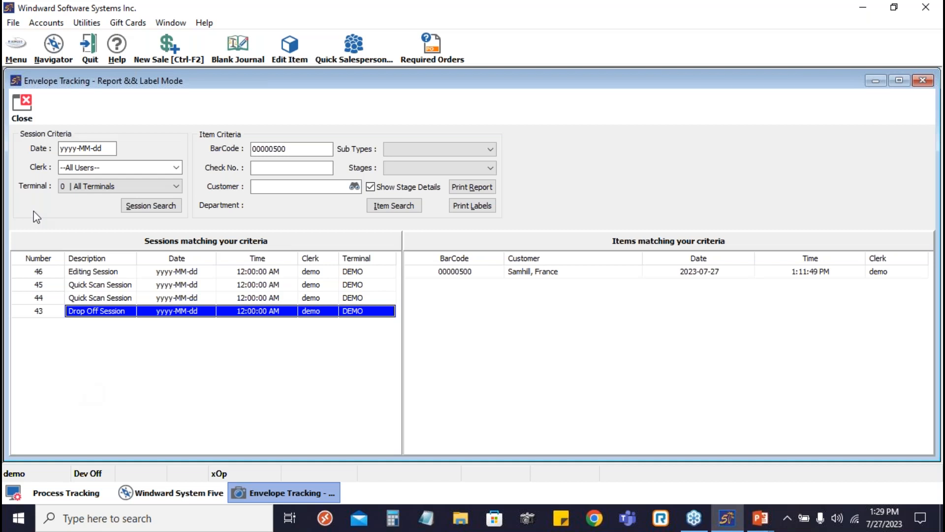
- Start a new work order for the customer whose name begins with "Sa" and dismiss the customer's note
left_click(20, 55)
mouse_move(98, 78)
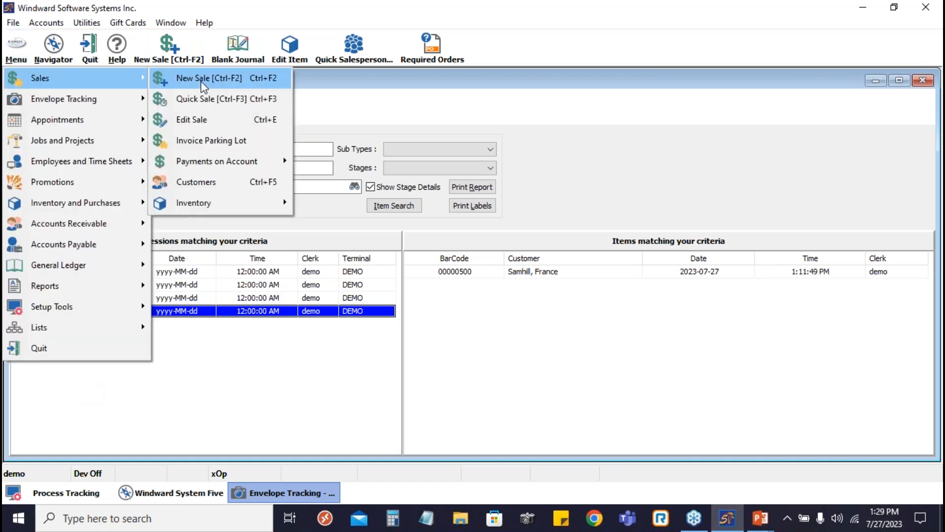
left_click(202, 83)
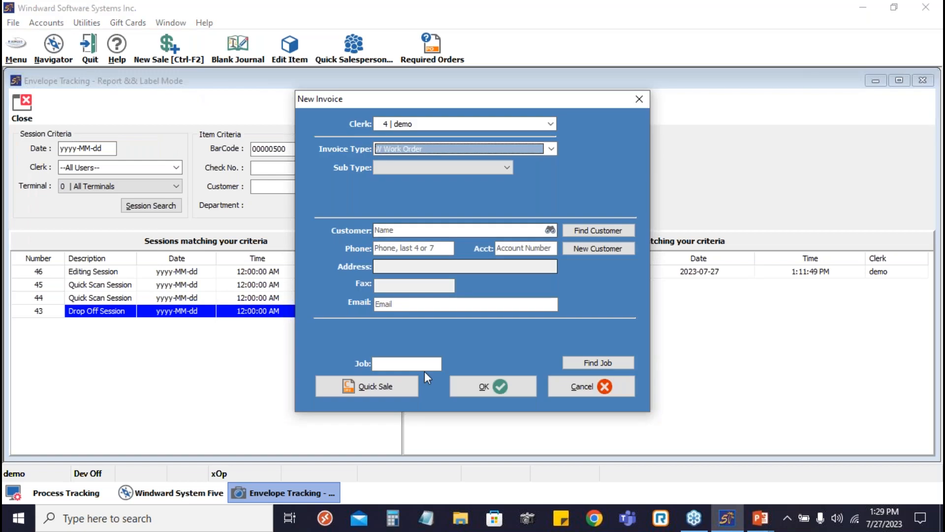
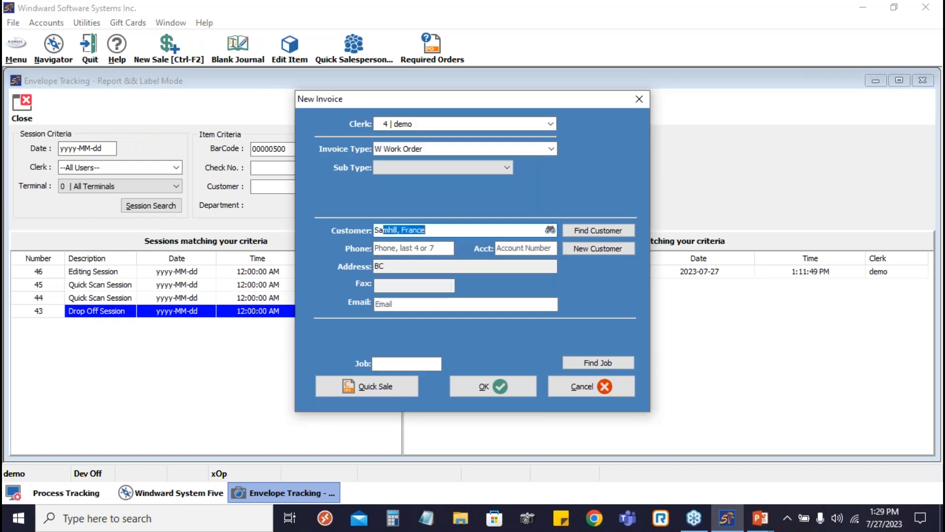
key("Return")
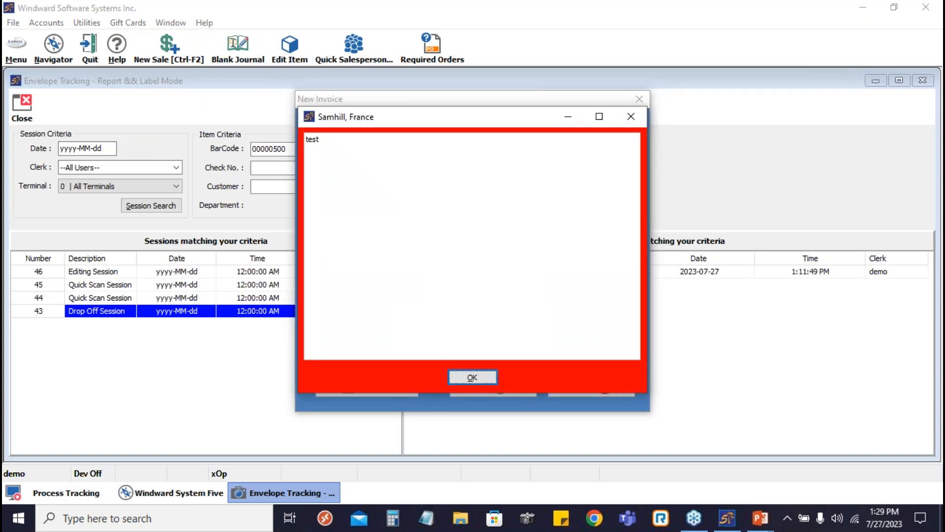
key("Return")
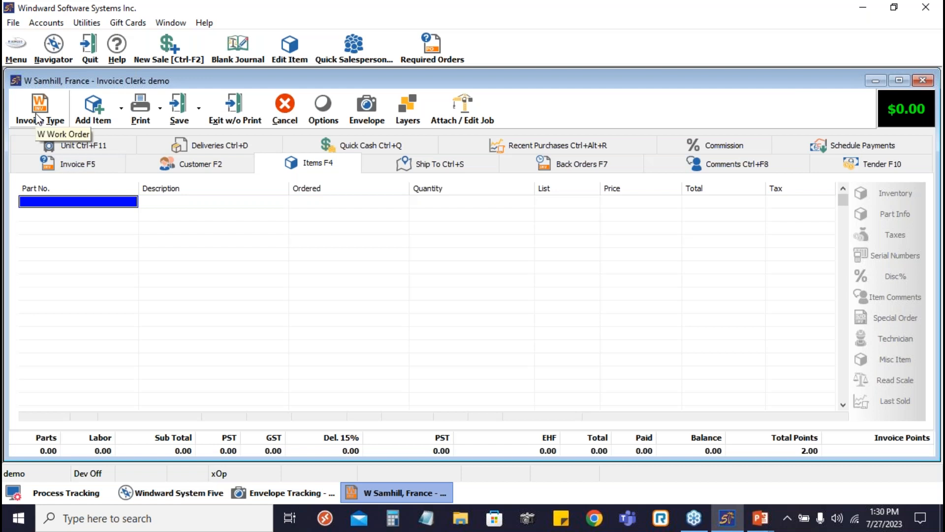
- Close the envelope report window and open envelope editing from the work order
left_click(372, 110)
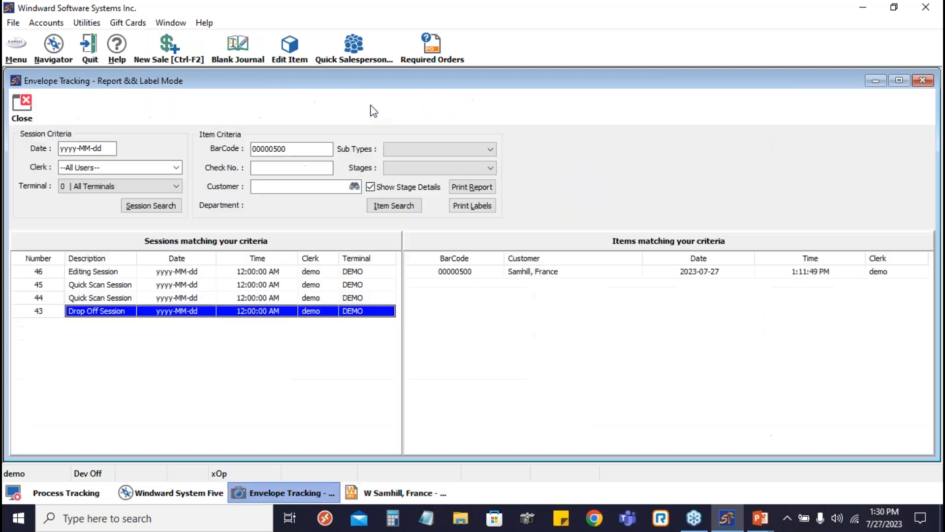
left_click(20, 103)
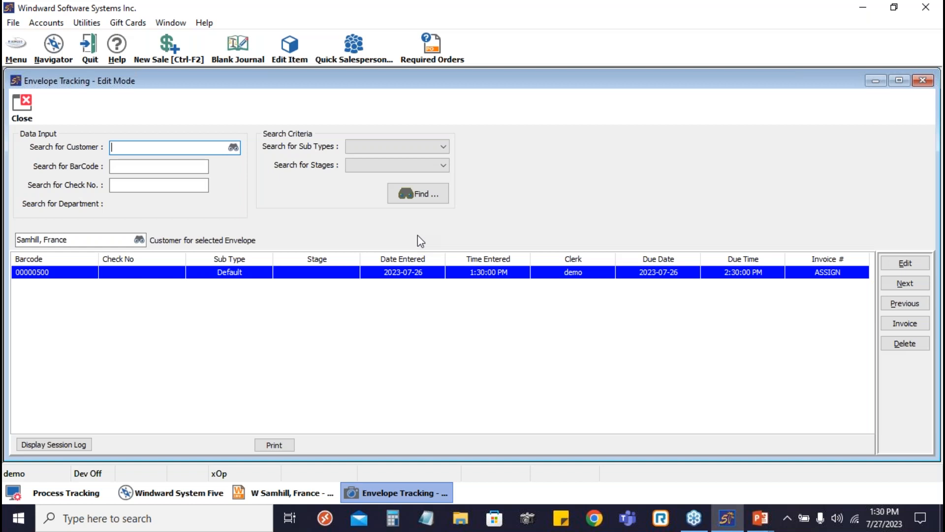
left_click(445, 160)
left_click(444, 161)
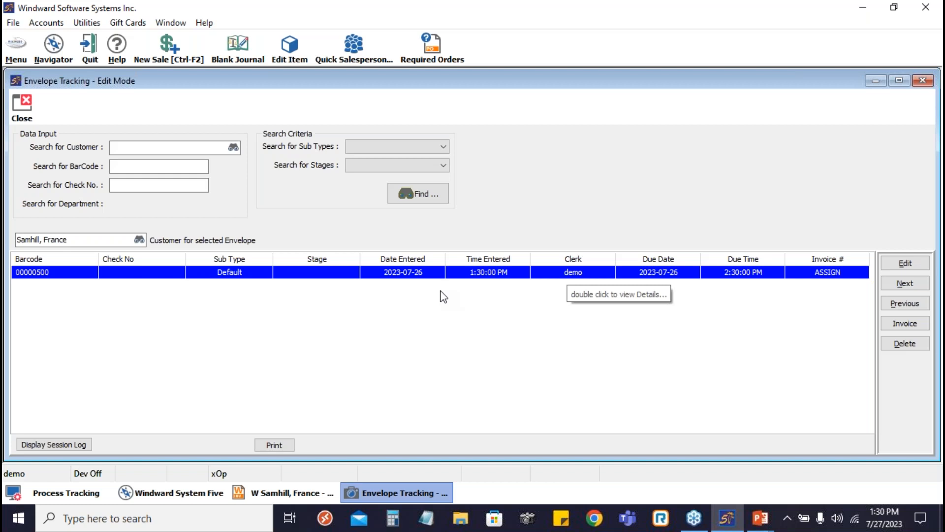
- Switch between the work order, the Process Tracking setup and the envelope editing window to compare them
left_click(306, 493)
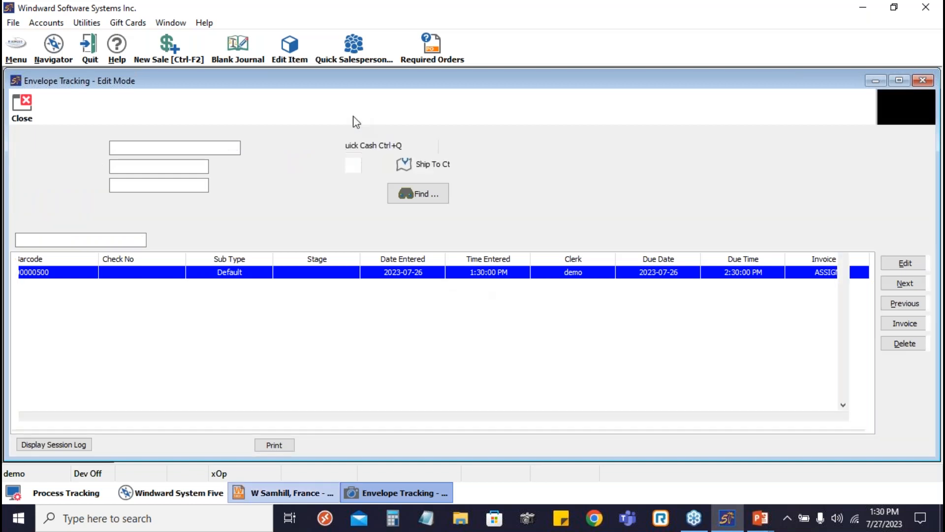
left_click(309, 493)
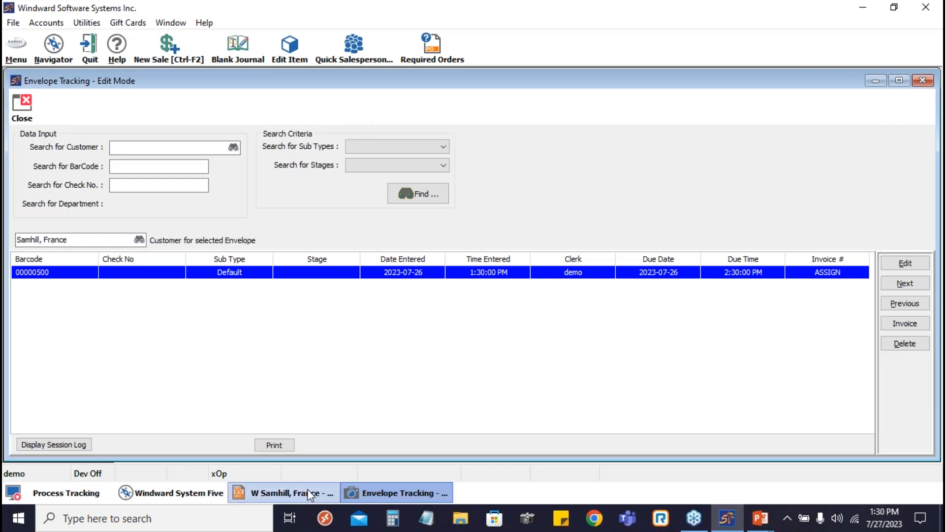
left_click(388, 495)
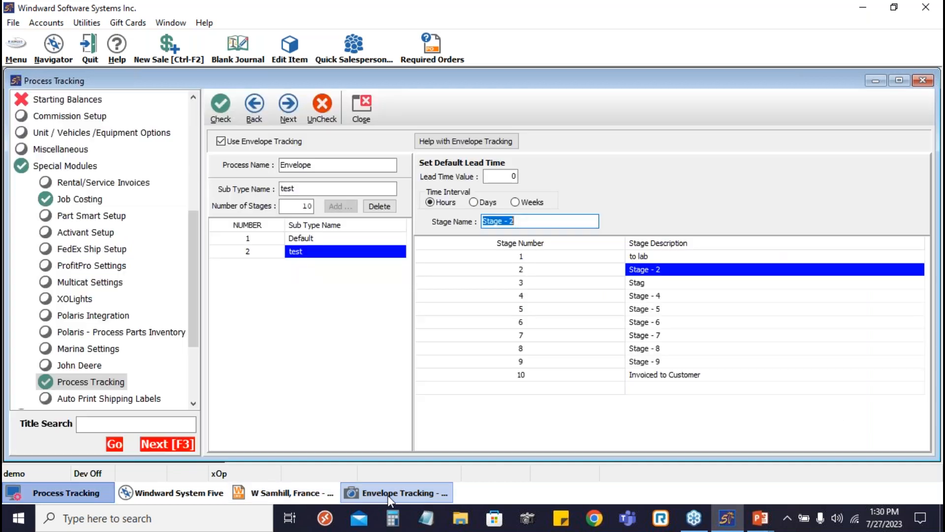
left_click(390, 496)
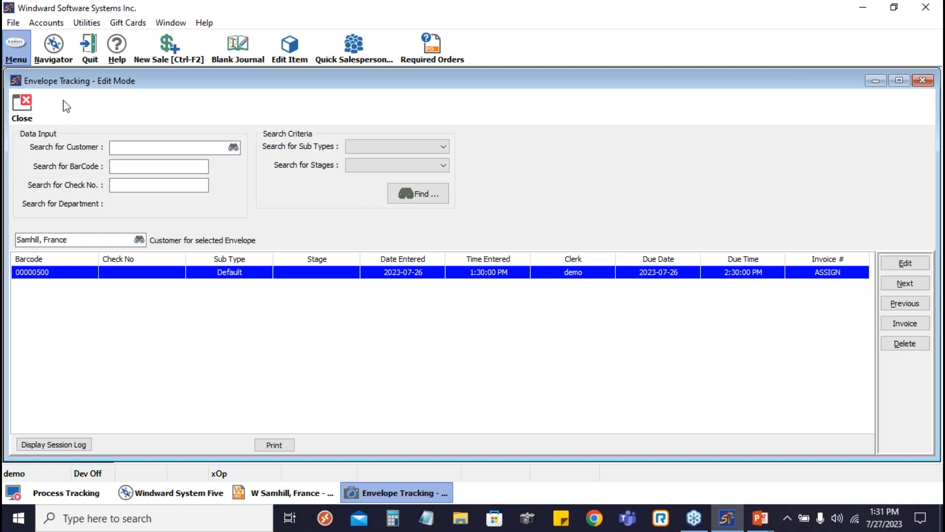
- Close the envelope editing window
left_click(16, 49)
mouse_move(64, 100)
left_click(243, 104)
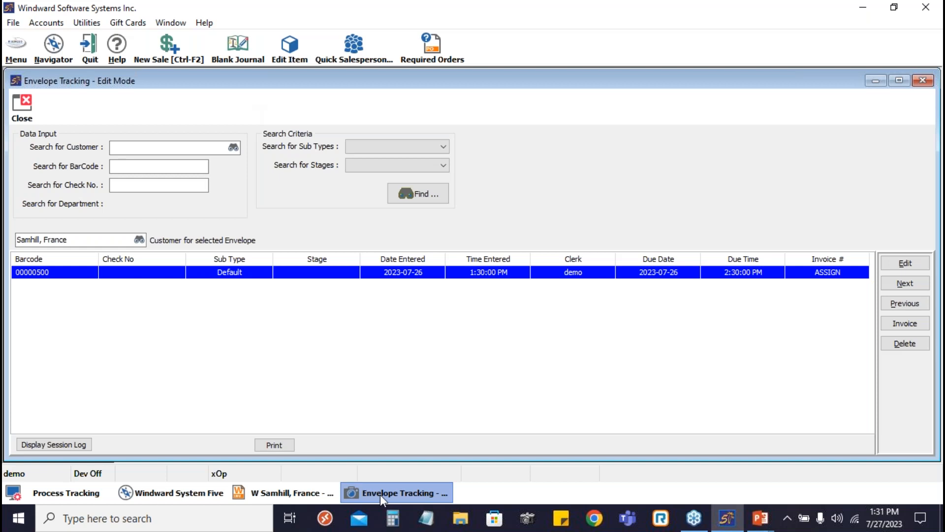
left_click(18, 60)
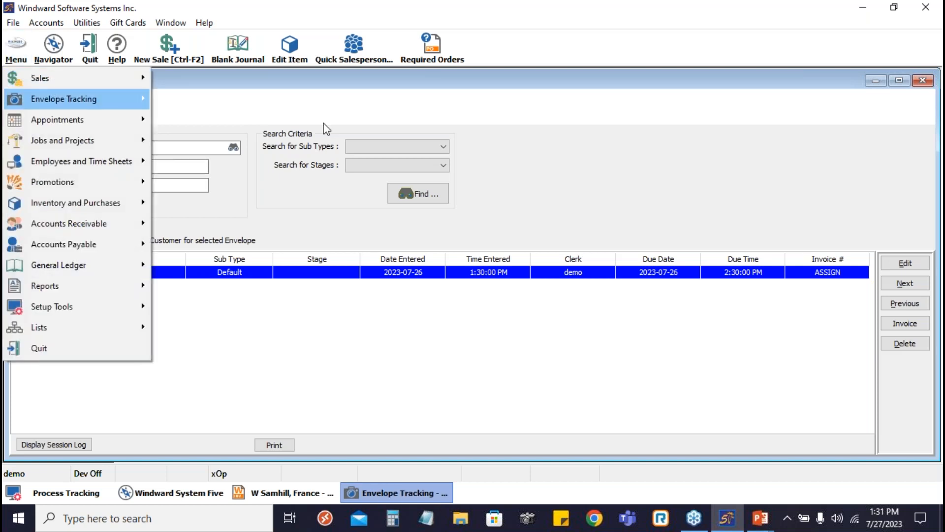
left_click(5, 95)
left_click(2, 92)
left_click(30, 112)
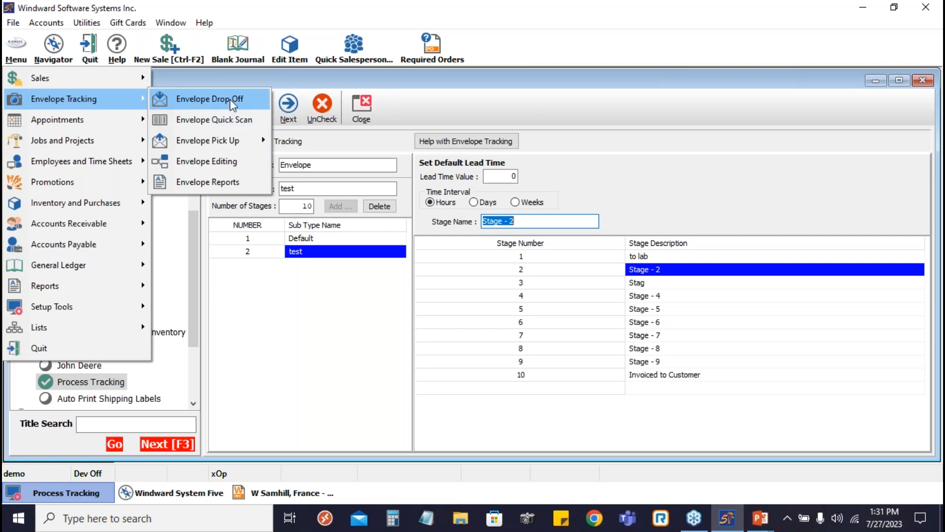
- Start an envelope drop-off for the Vancouver customer and make the barcode field ready for entry
left_click(230, 99)
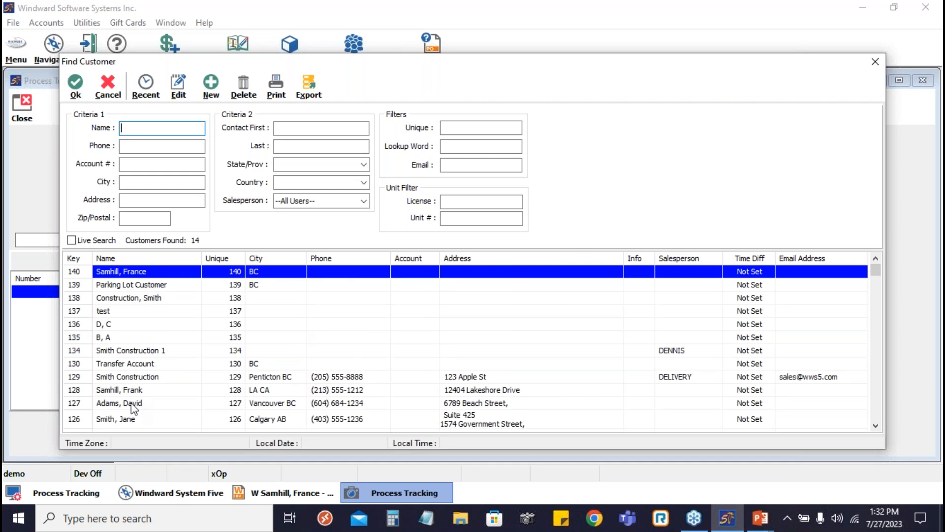
double_click(131, 403)
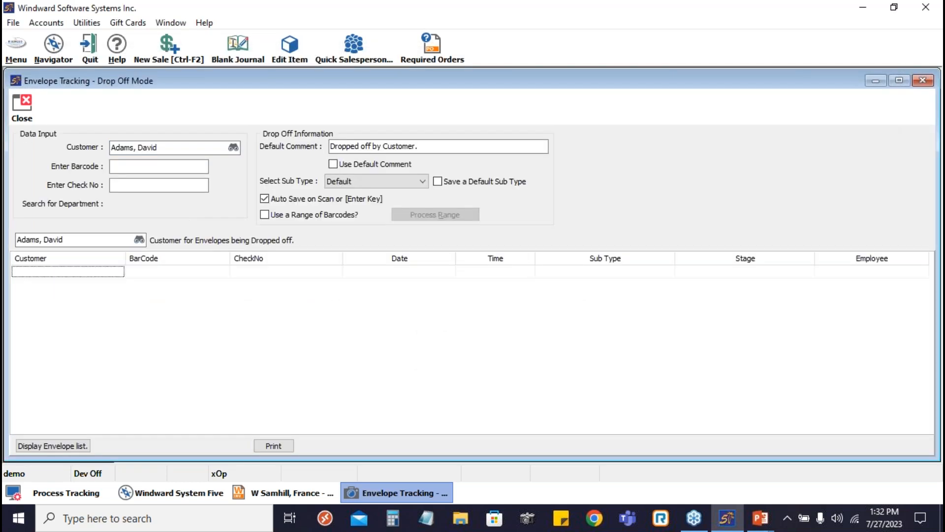
left_click(131, 165)
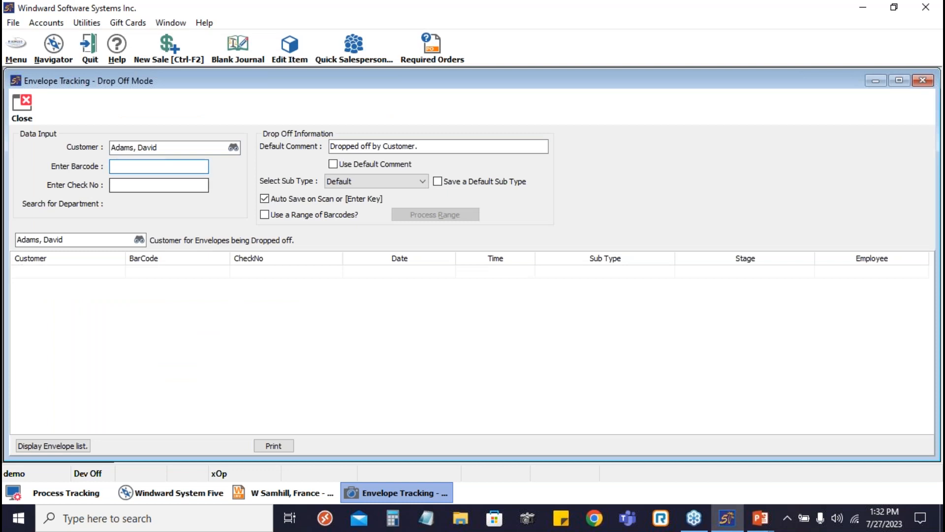
left_click(130, 185)
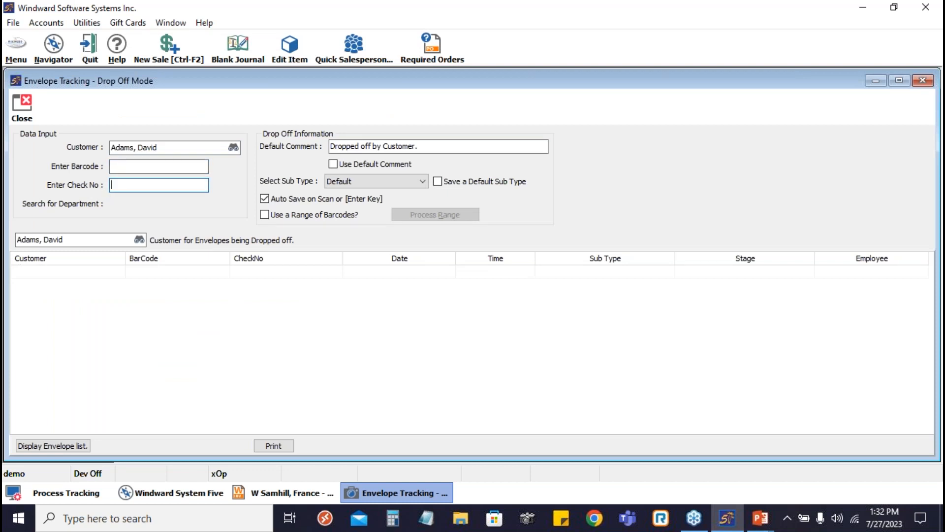
left_click(167, 165)
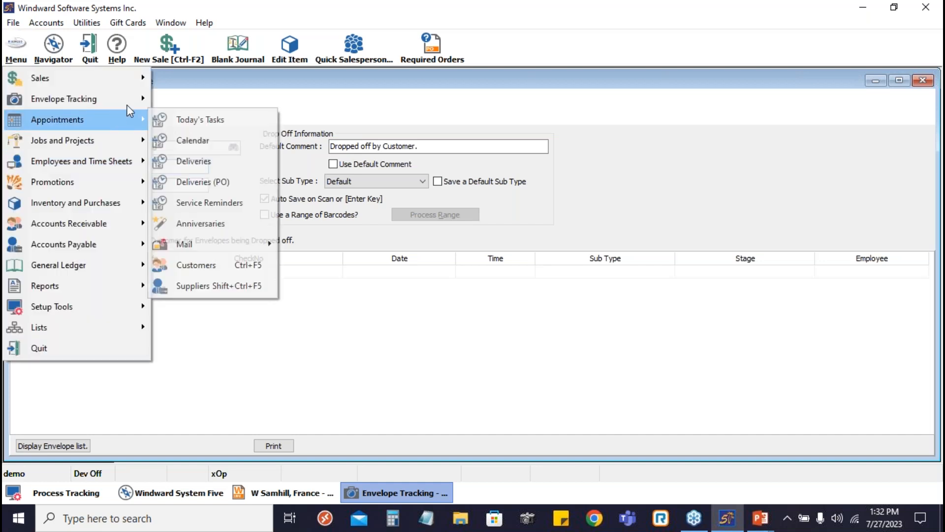
- Close the drop-off window without entering an envelope and open Envelope Quick Scan
mouse_move(127, 101)
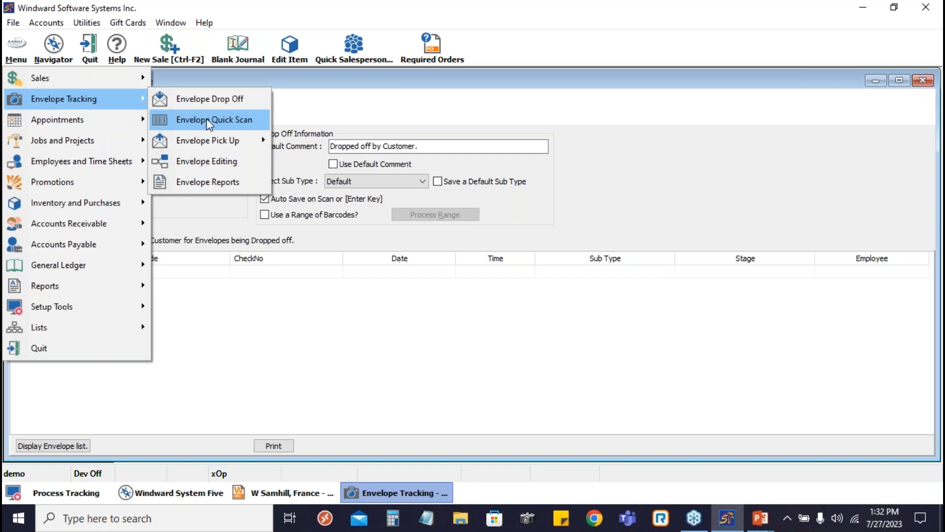
left_click(206, 121)
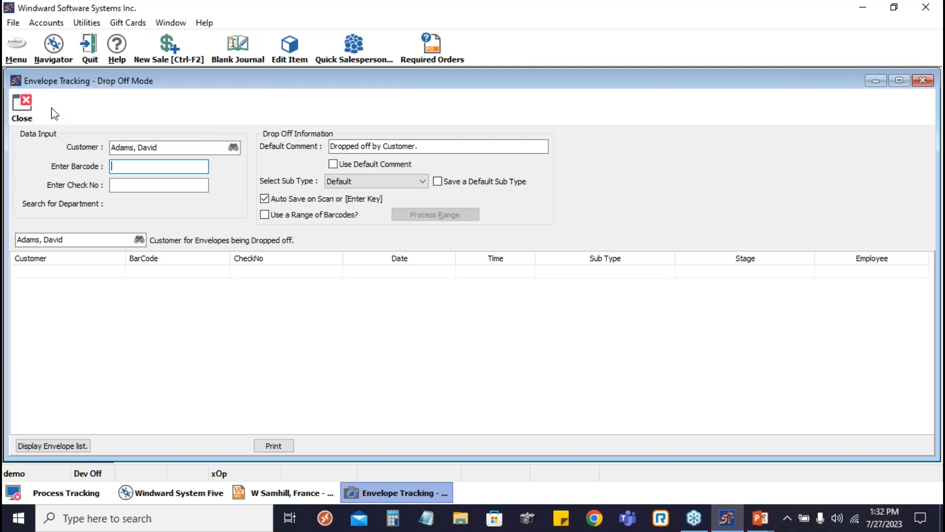
left_click(22, 107)
left_click(16, 48)
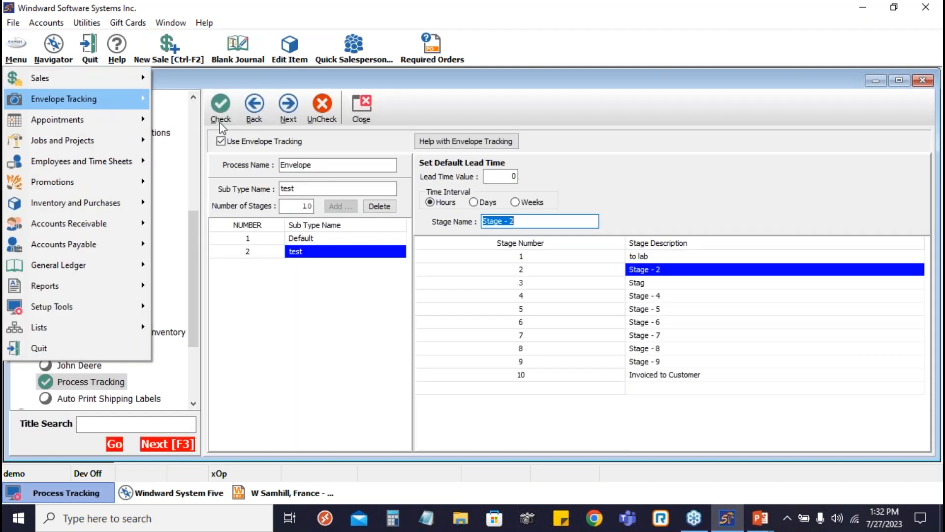
left_click(219, 123)
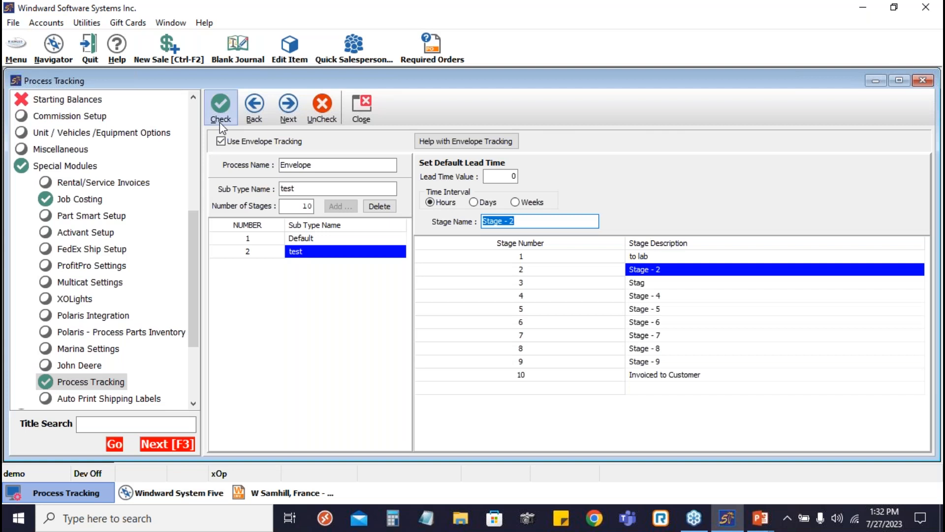
left_click(220, 122)
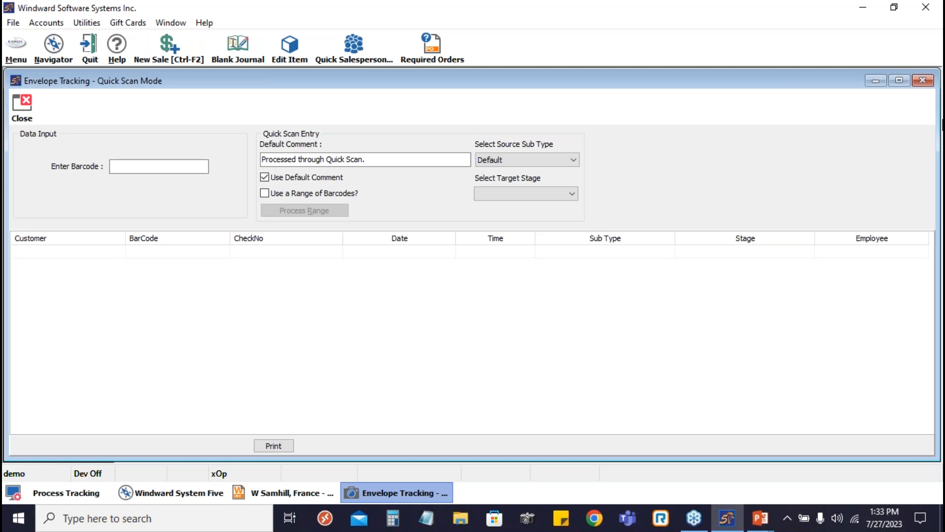
left_click(935, 64)
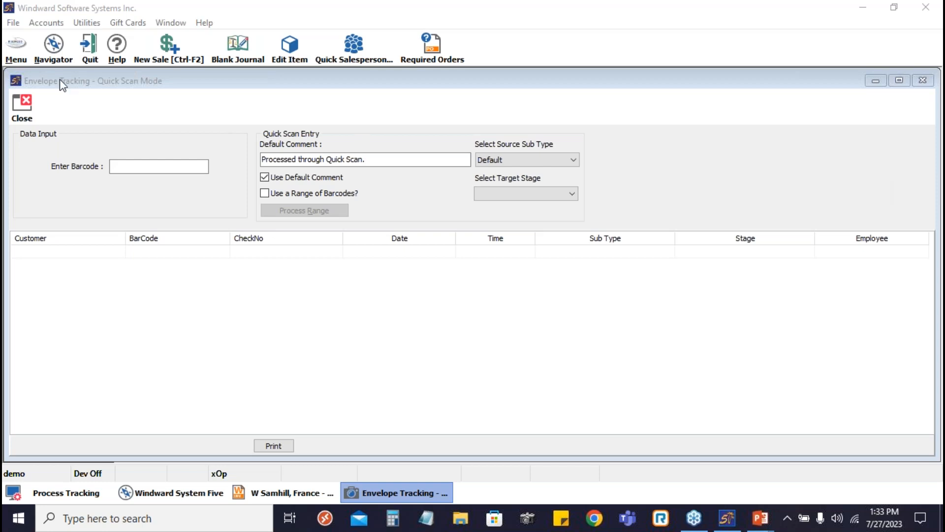
- Return to the Process Tracking setup and clear the process name "Envelope"
left_click(186, 492)
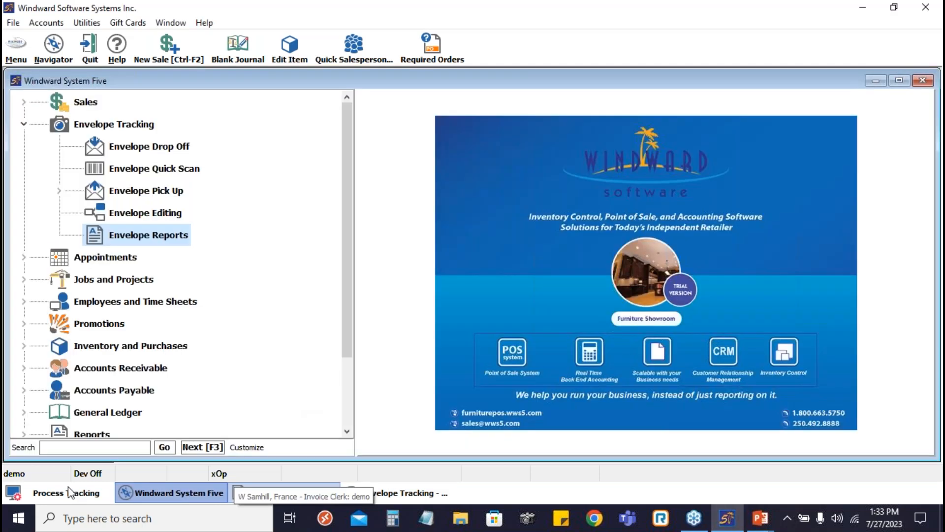
left_click(70, 492)
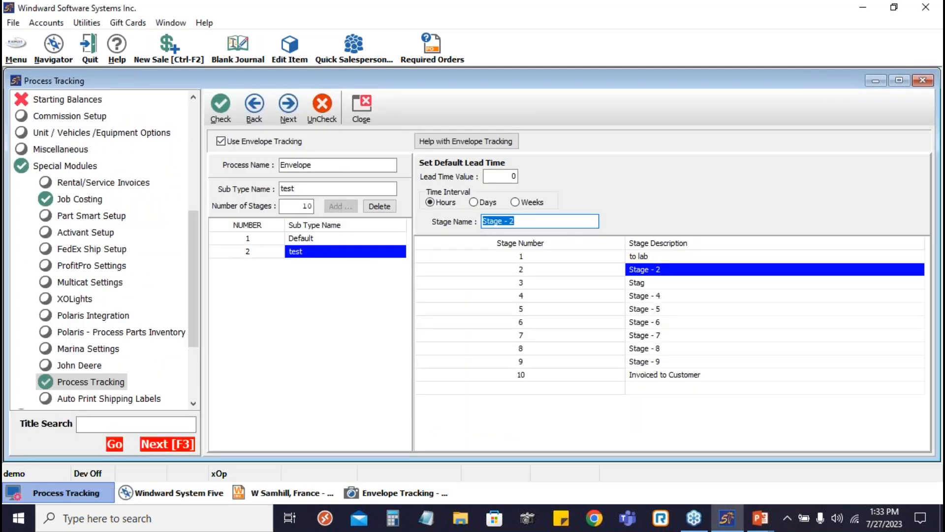
left_click(319, 165)
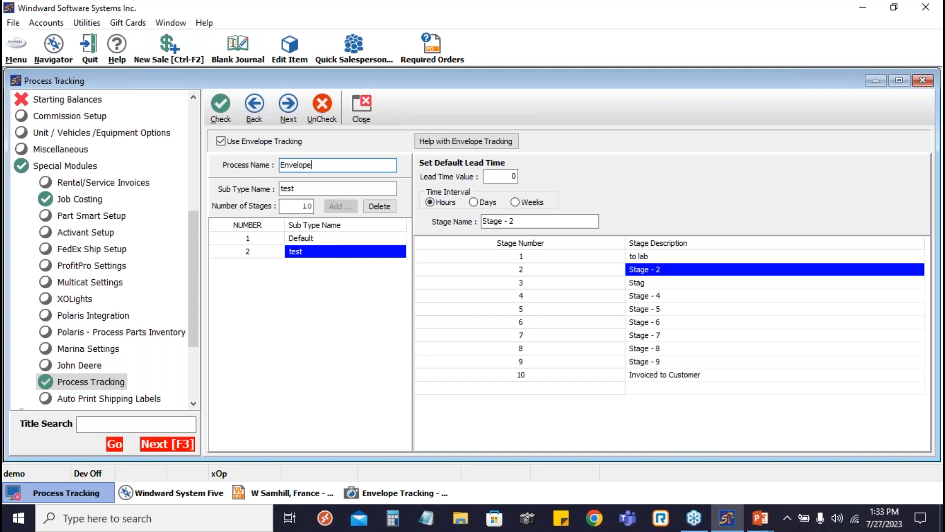
key("BackSpace")
key("BackSpace")
key("BackSpace")
key("BackSpace")
key("BackSpace")
key("BackSpace")
key("BackSpace")
key("BackSpace")
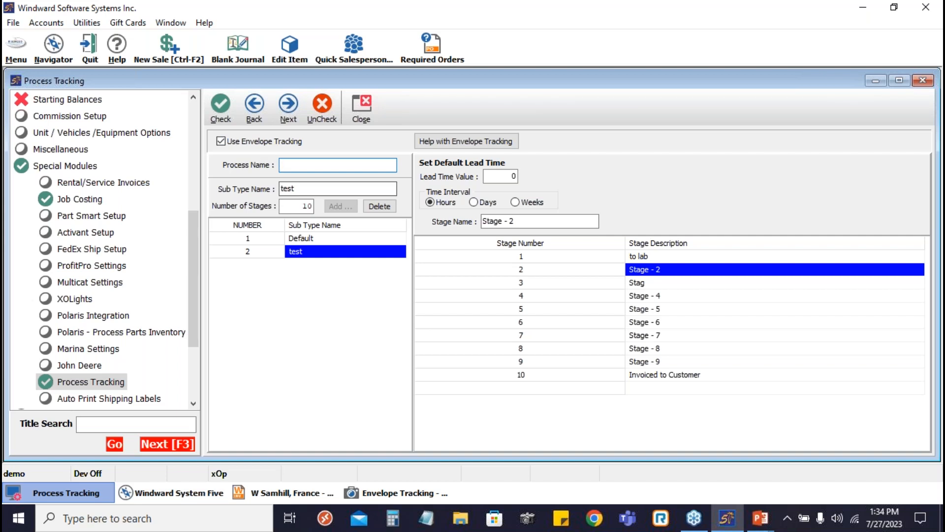
- Review the available Envelope Tracking commands and return to the Process Tracking setup
left_click(16, 49)
mouse_move(129, 100)
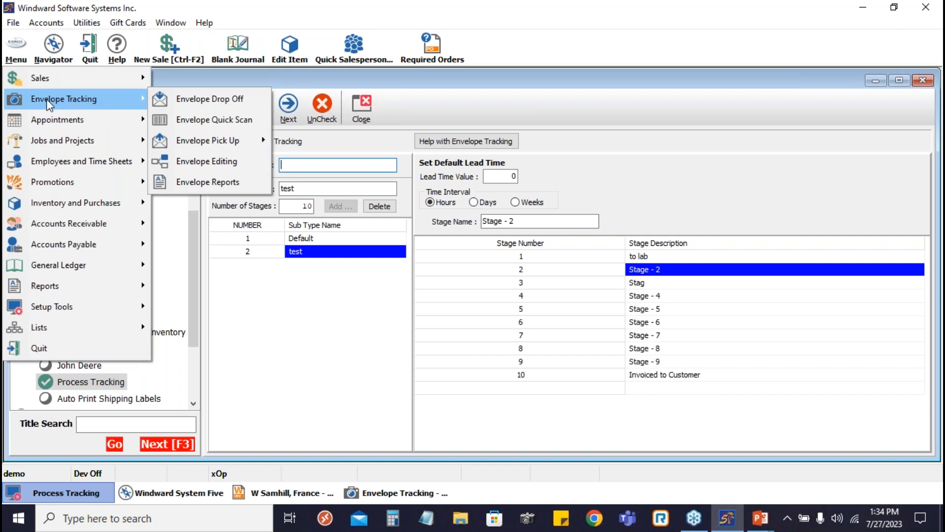
left_click(441, 104)
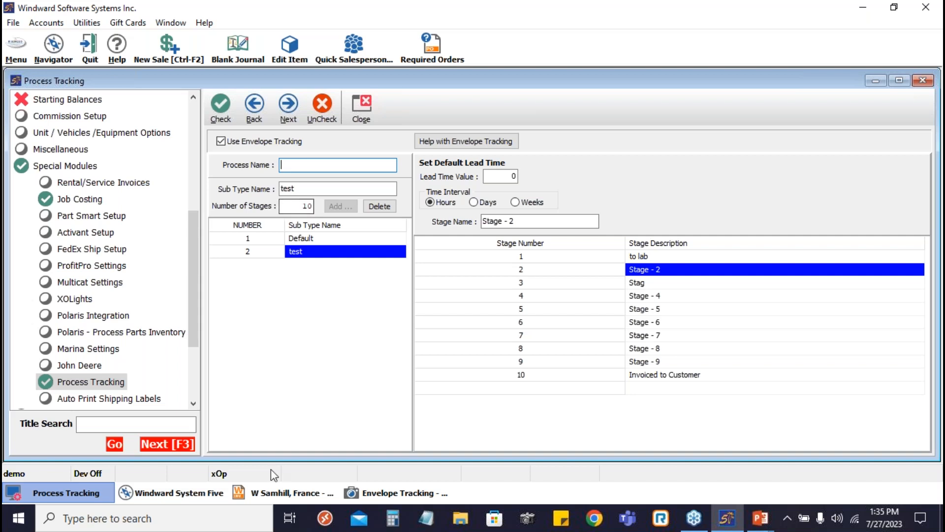
- Bring the already open Envelope Tracking Quick Scan window back to the front
left_click(374, 492)
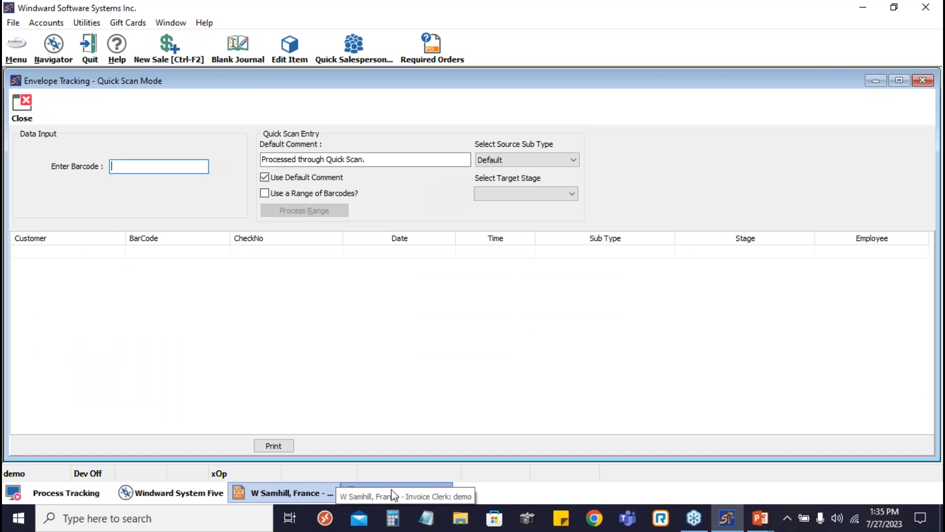
left_click(395, 495)
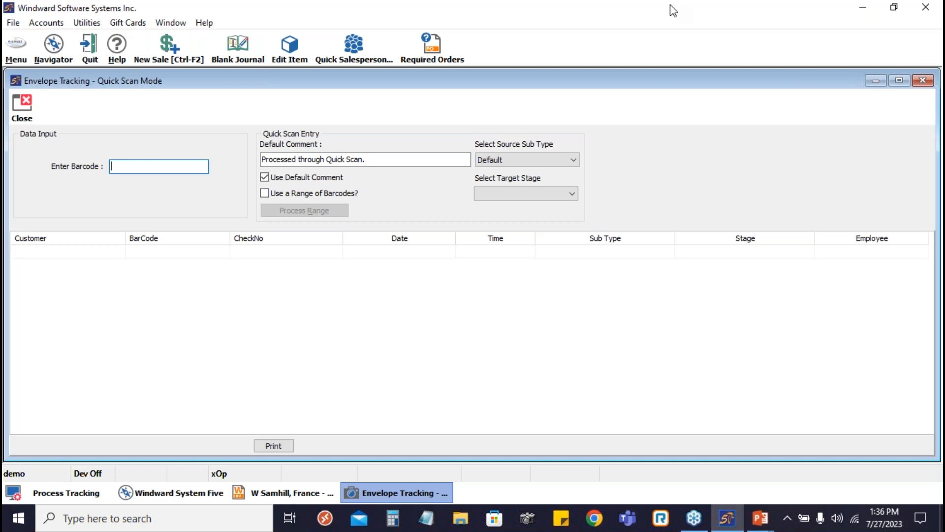
left_click(941, 187)
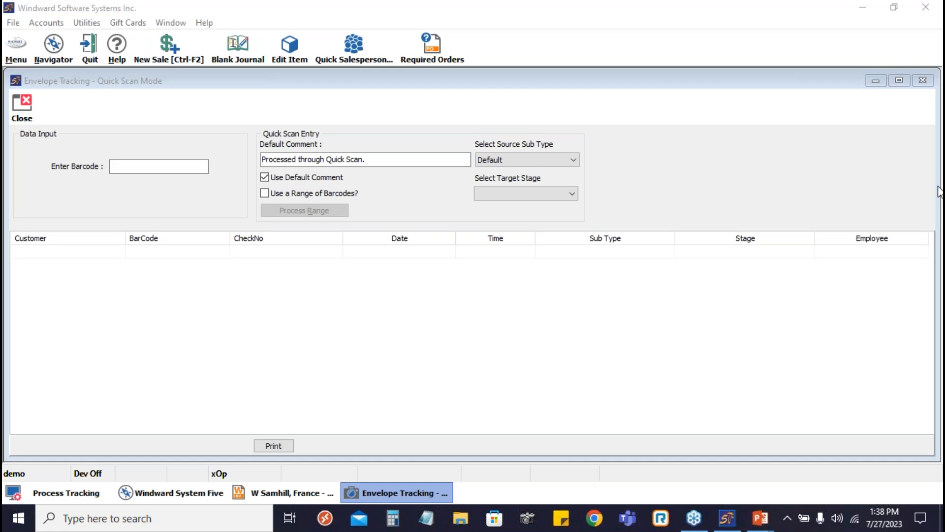
- Switch to the running PowerPoint slide show of the Process Tracking Menu presentation
mouse_move(771, 527)
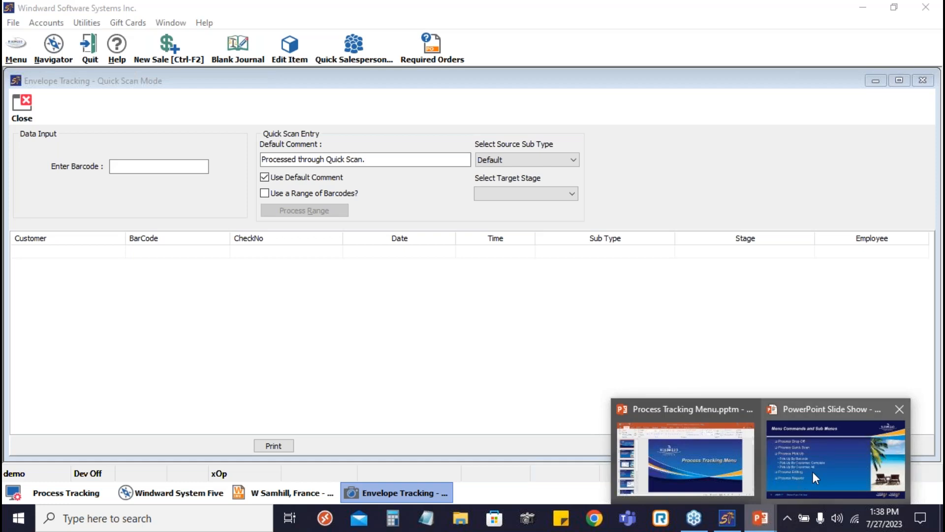
left_click(813, 472)
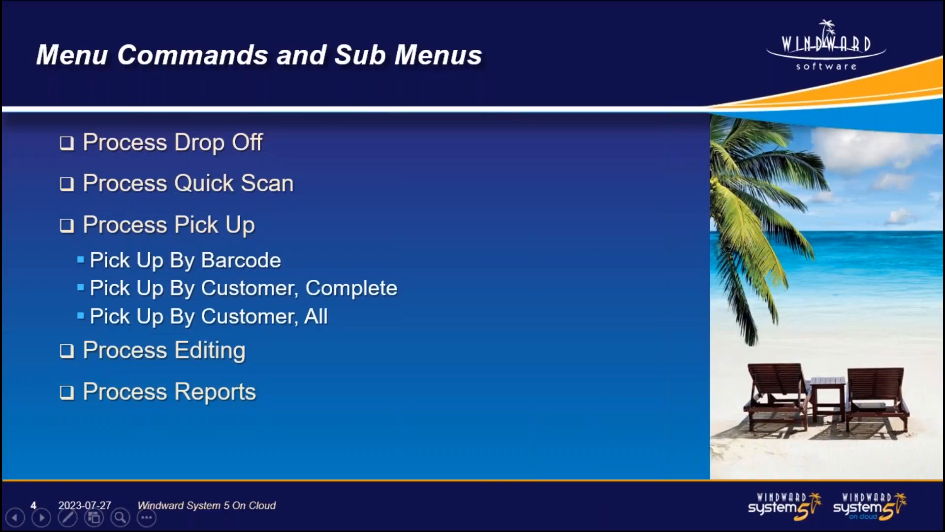